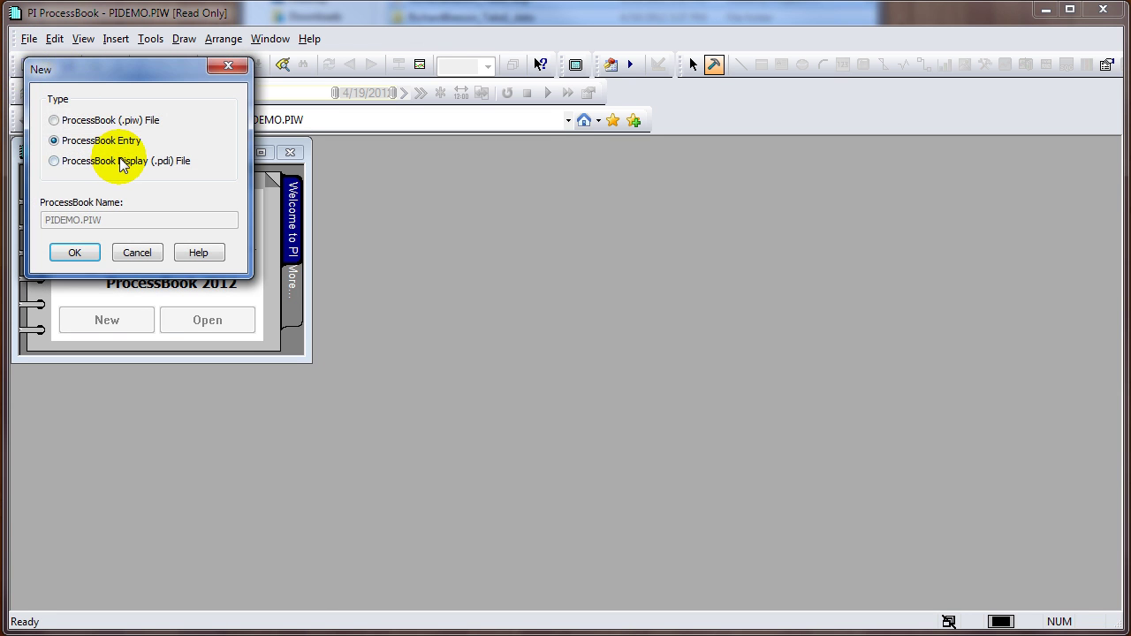
Create a new display file and move its window aside.
click(181, 164)
click(75, 252)
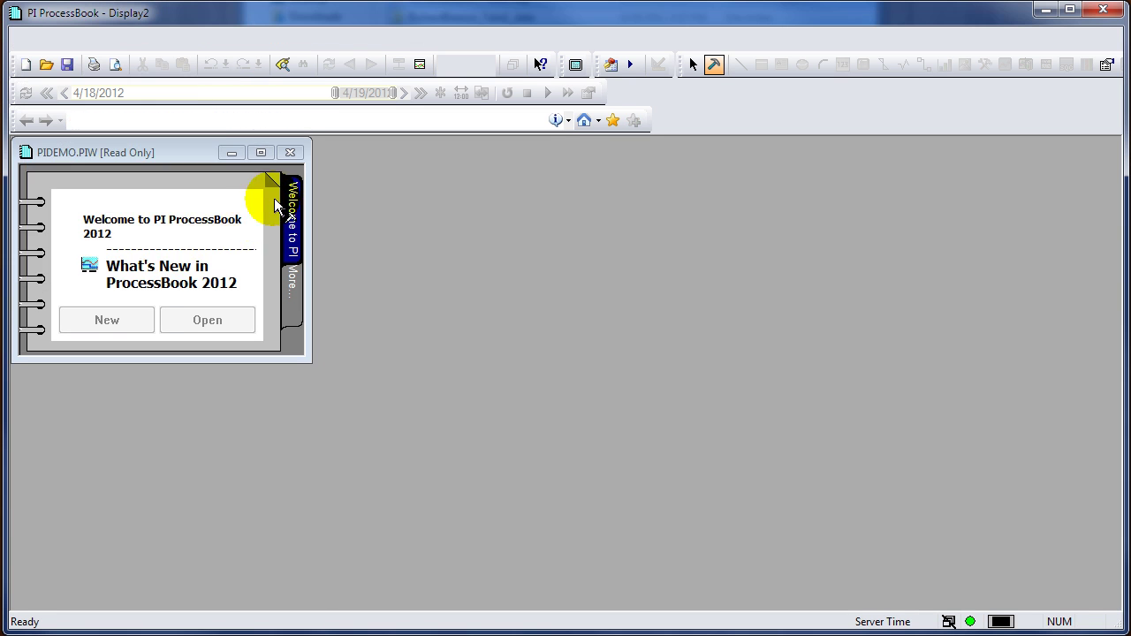
drag(282, 148, 598, 160)
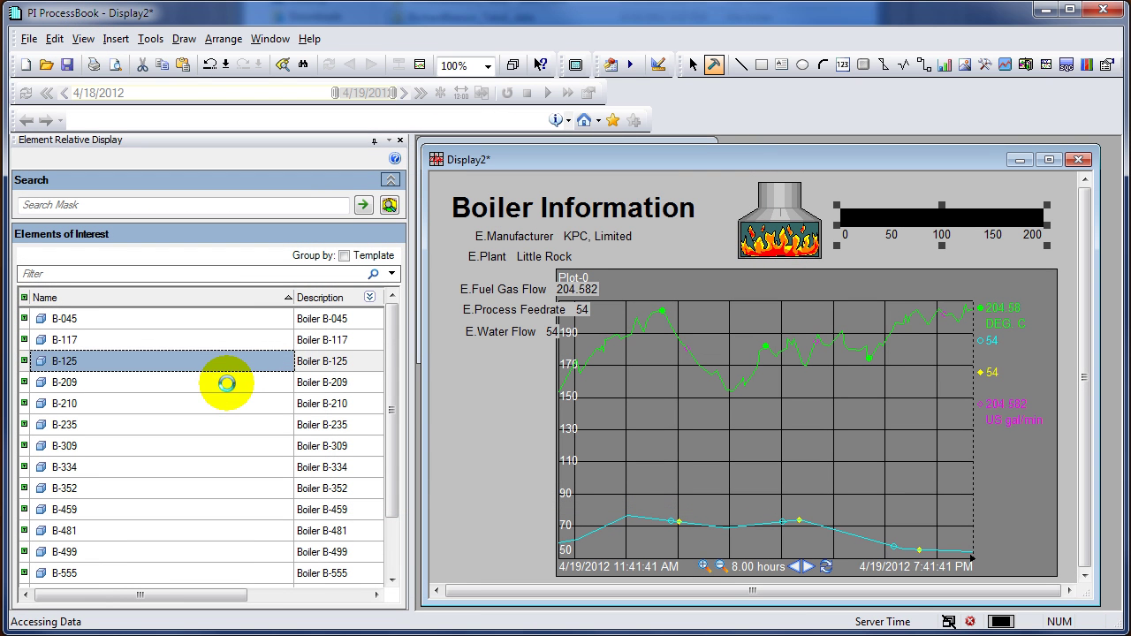
Step through boilers B-209, B-210, B-235, B-309, B-334 and B-352 to watch the display update.
click(226, 384)
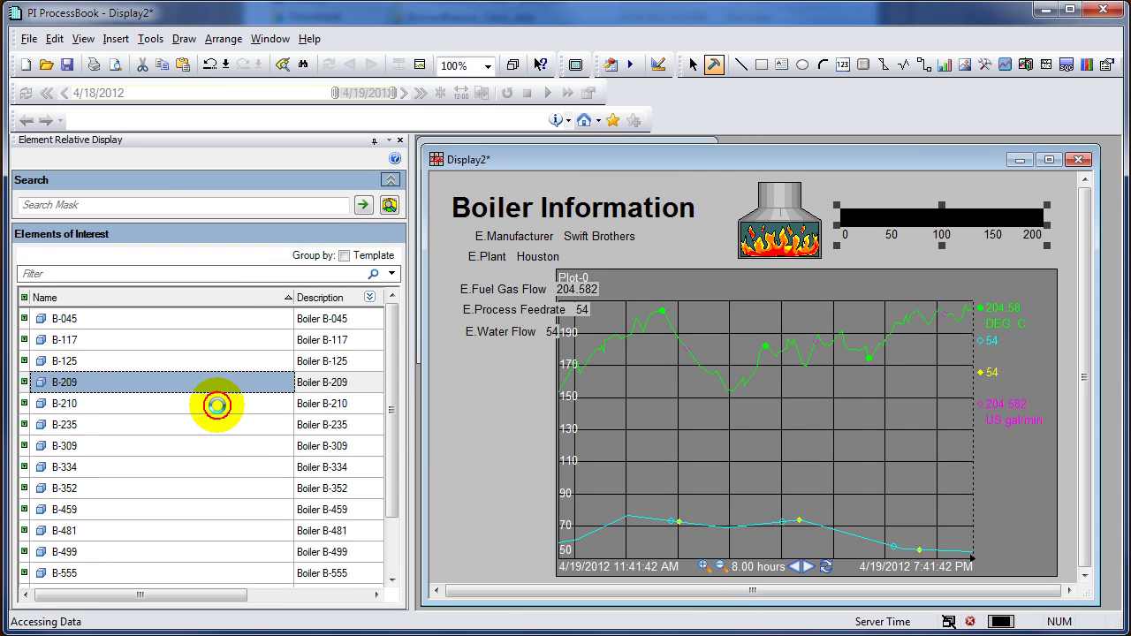
click(216, 405)
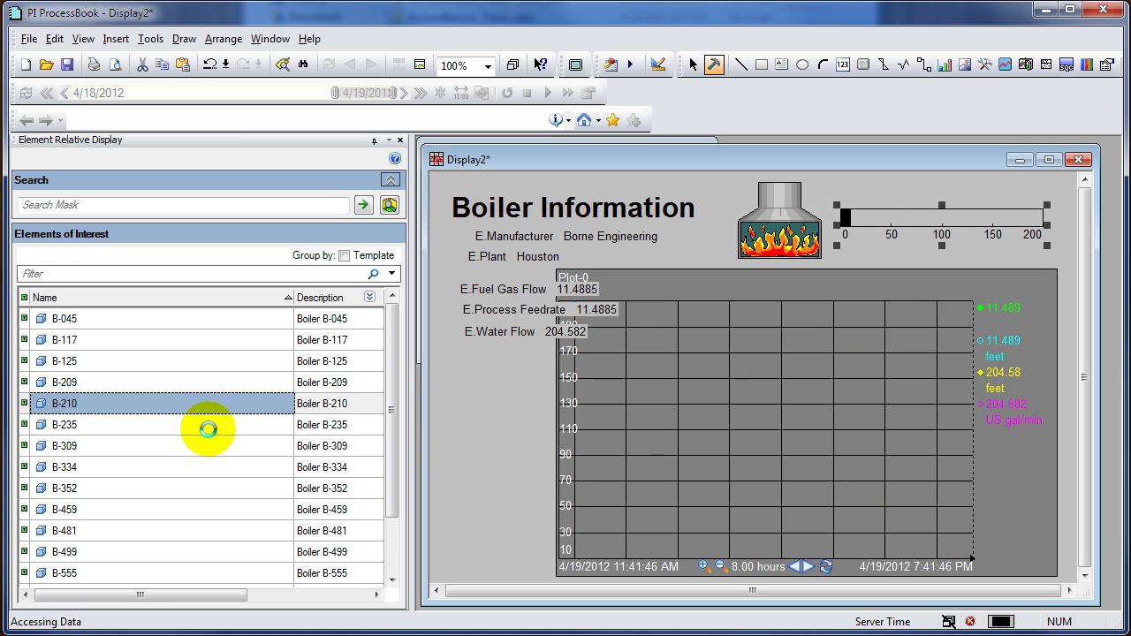
click(207, 428)
click(204, 449)
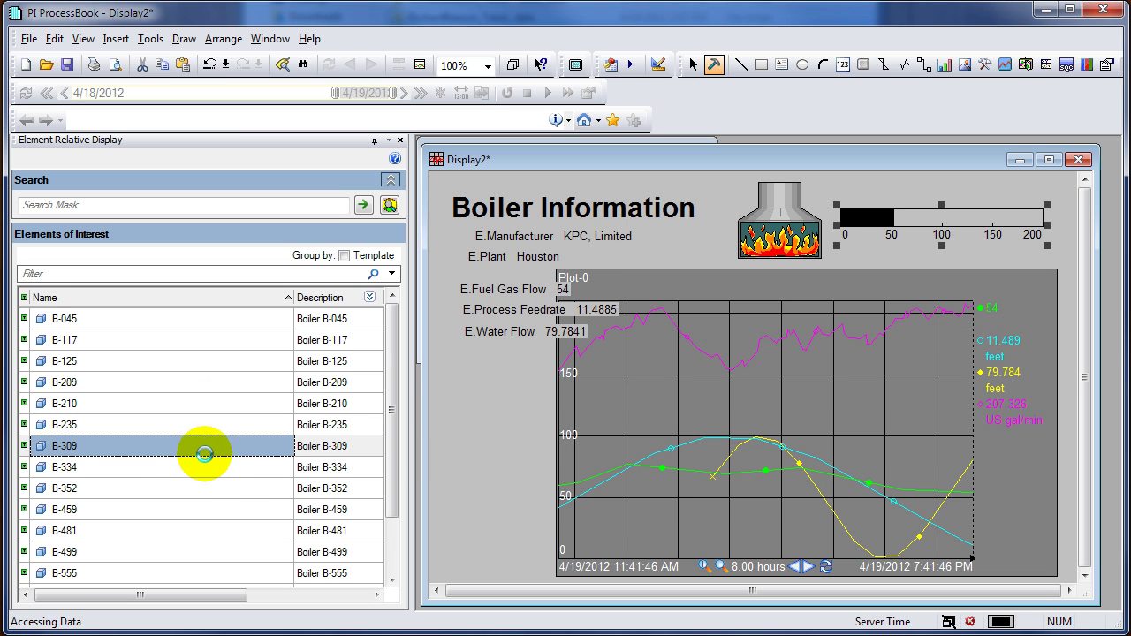
click(204, 469)
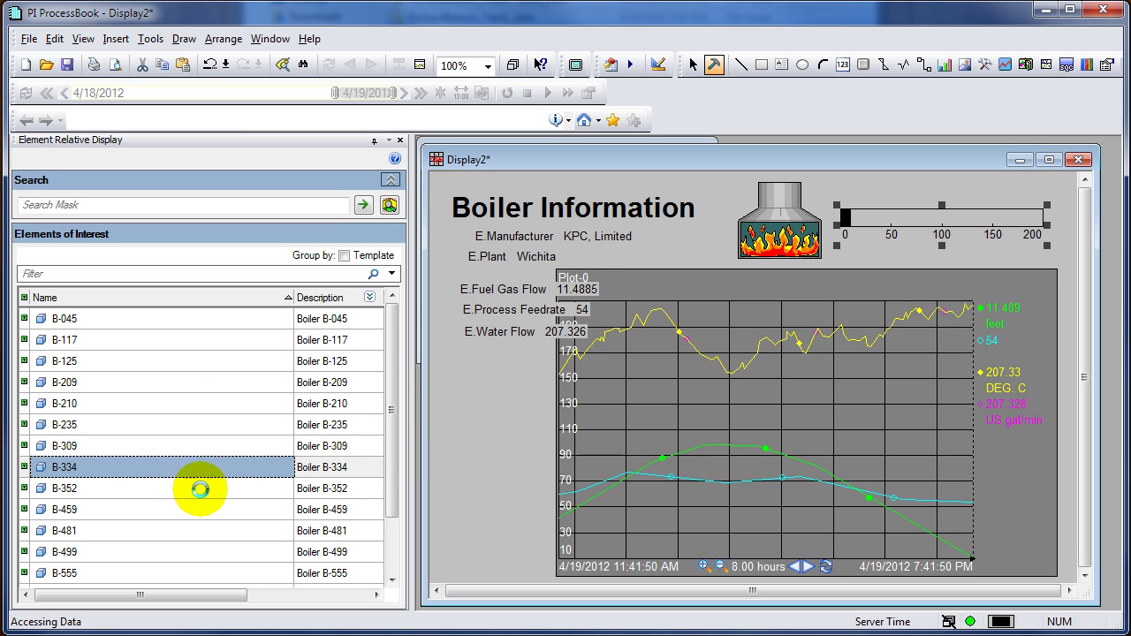
click(200, 489)
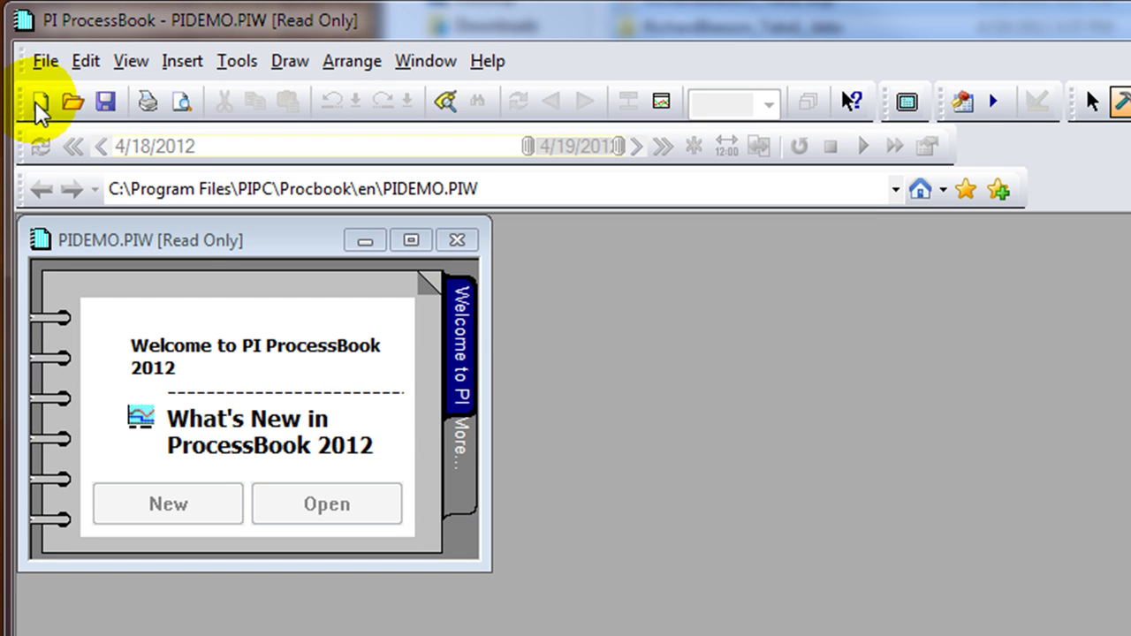
Create a new ProcessBook display file, Display2, and move it to the right.
click(39, 109)
click(157, 254)
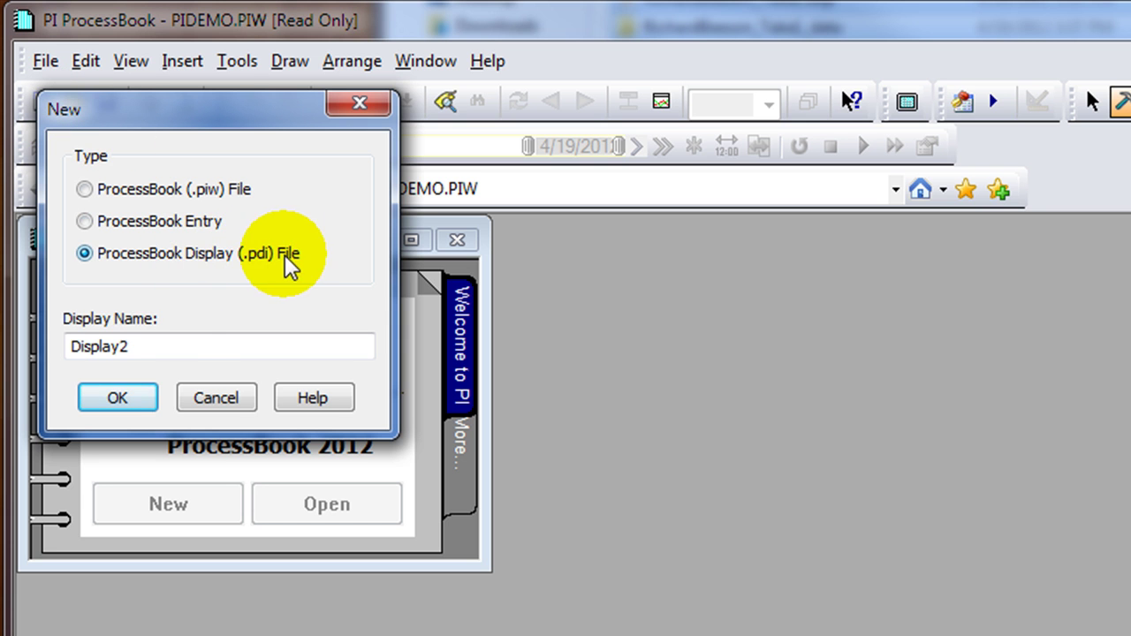
click(117, 398)
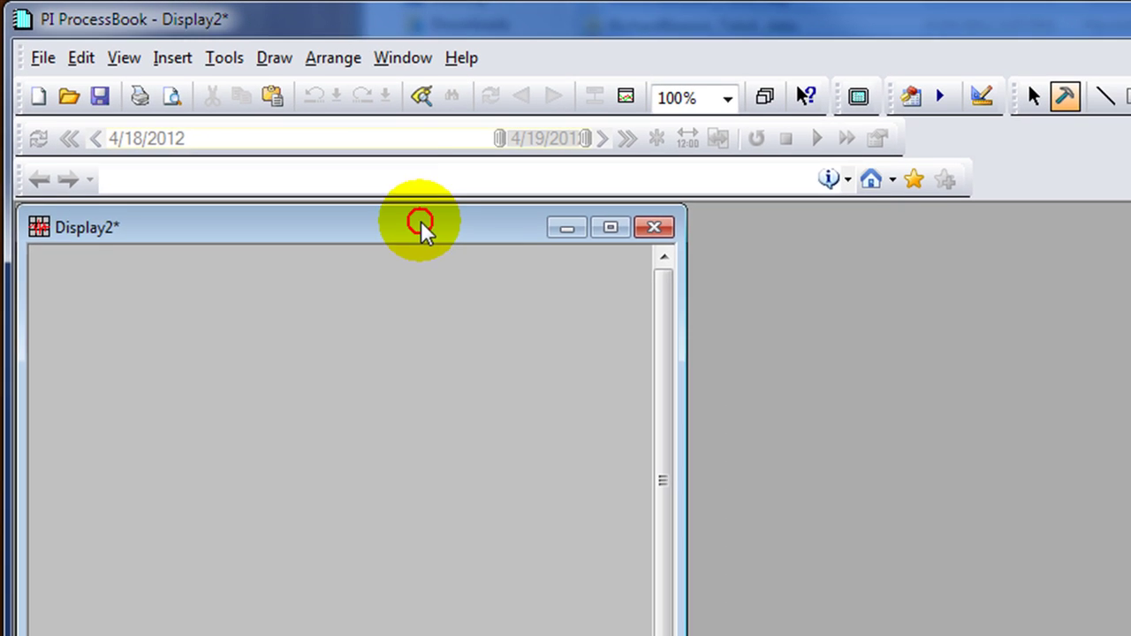
drag(498, 247, 886, 247)
Show the Element Relative Display pane with Display2 positioned beside it.
click(124, 57)
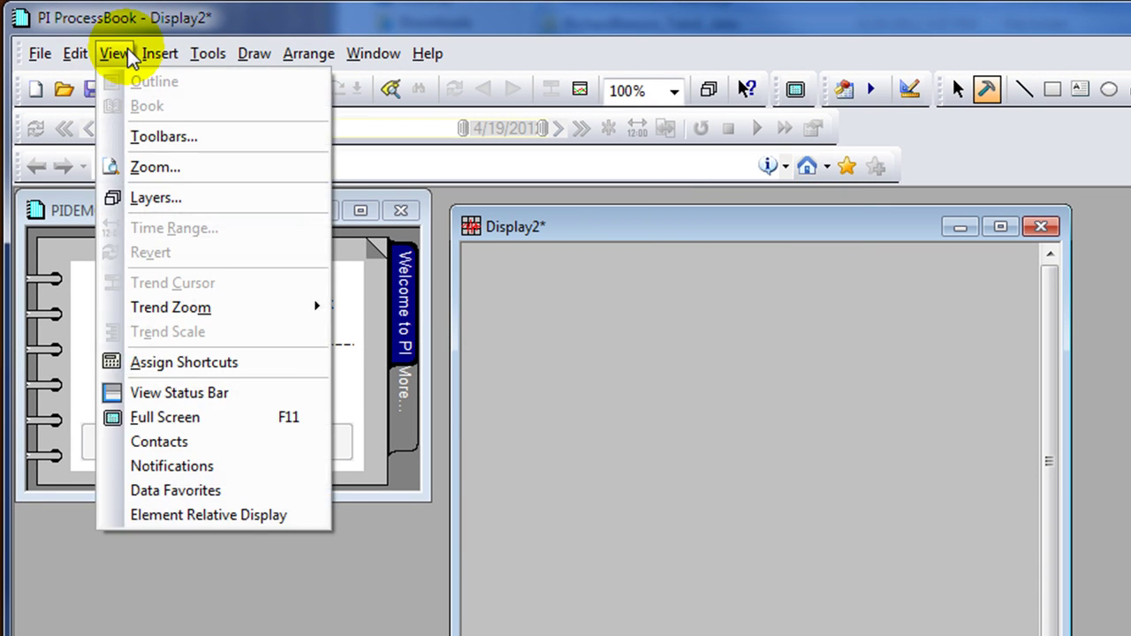
click(290, 515)
drag(1104, 227, 789, 220)
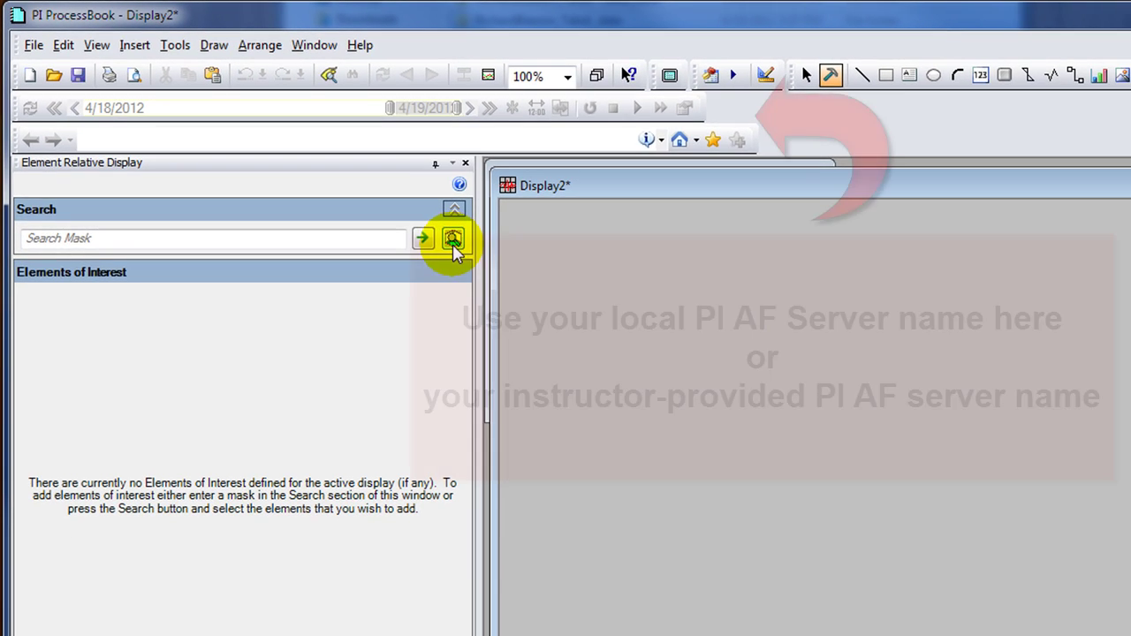
Set up an element search on the Nugreen database with NuGreen as search root.
click(453, 244)
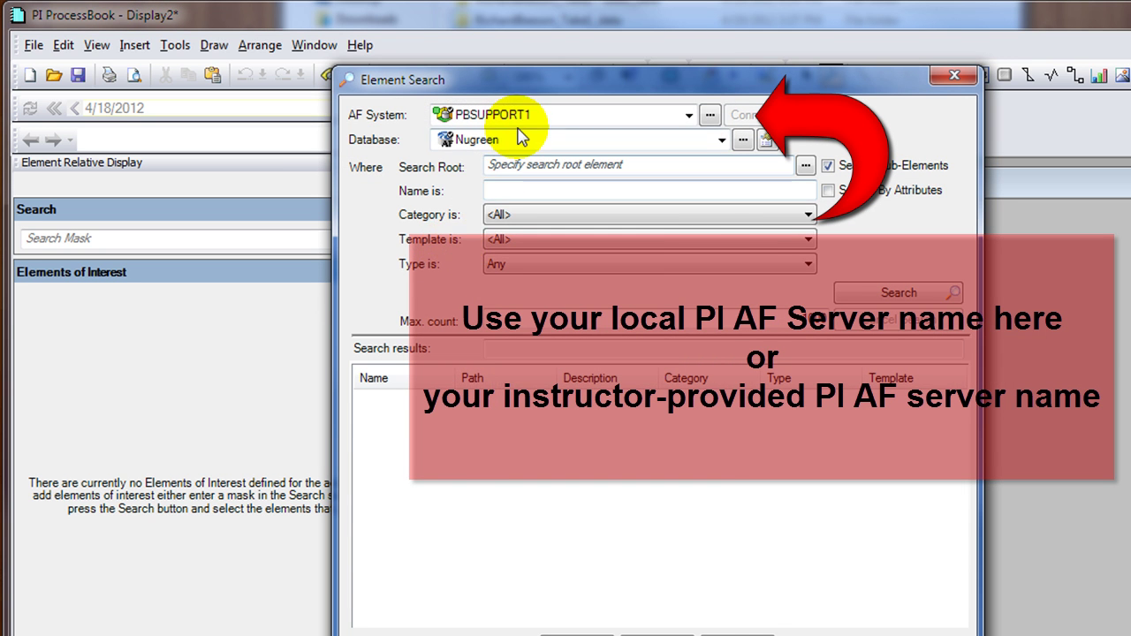
click(518, 143)
click(512, 378)
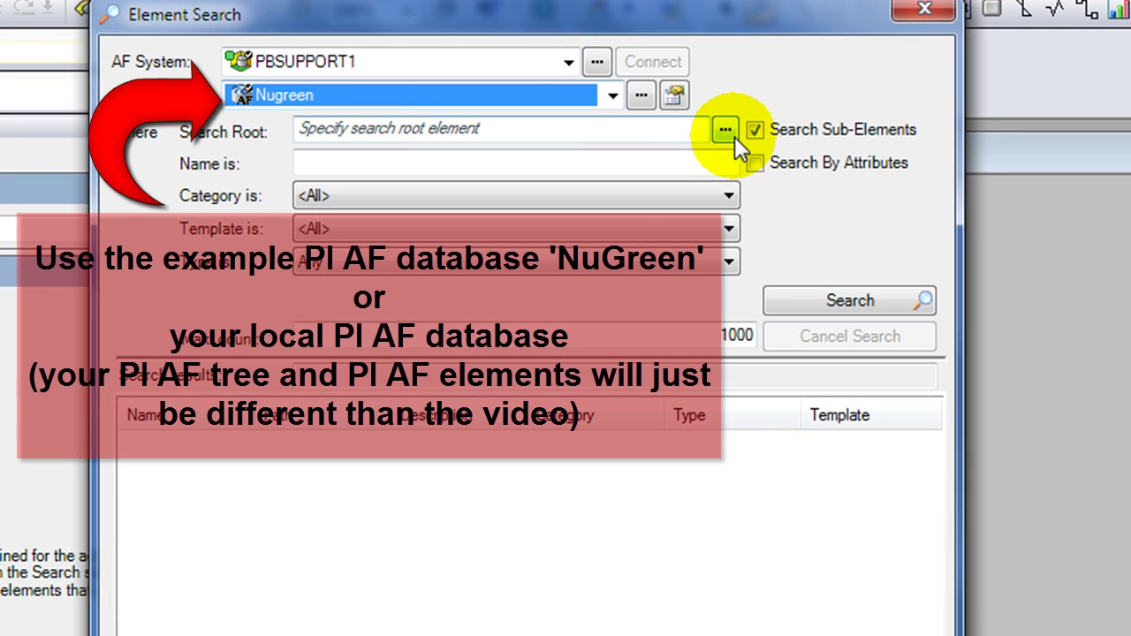
click(727, 130)
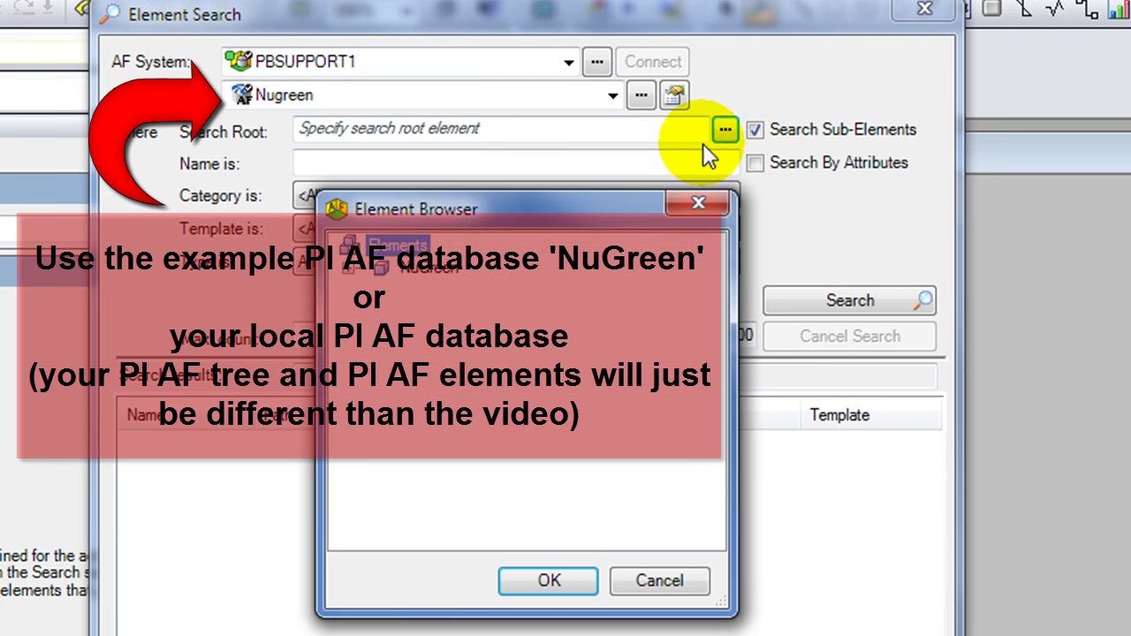
click(406, 269)
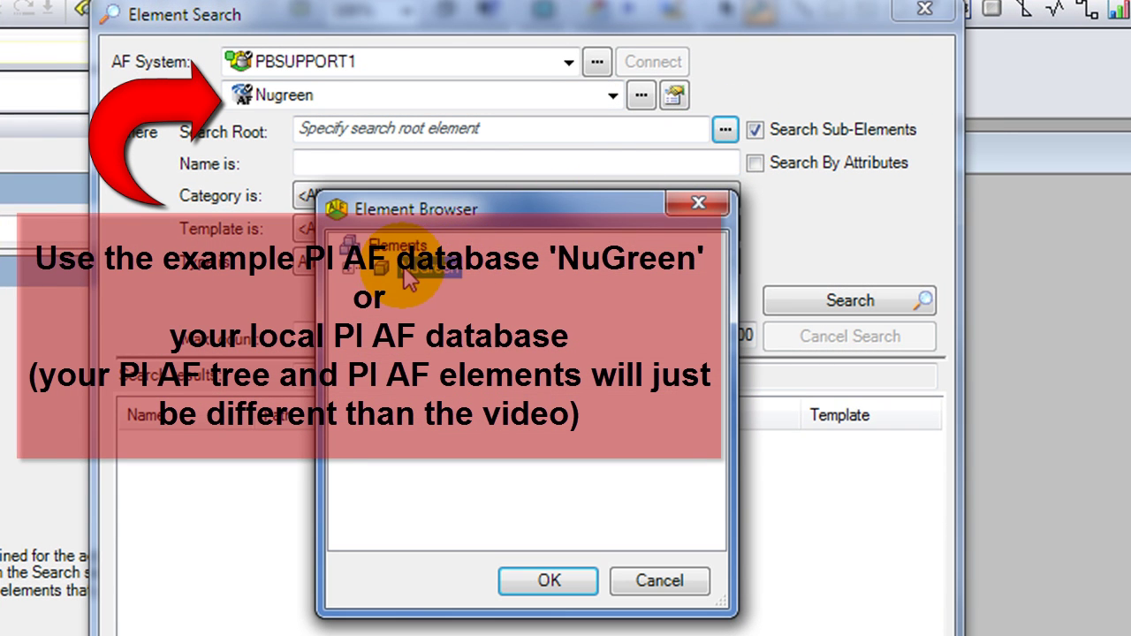
click(349, 267)
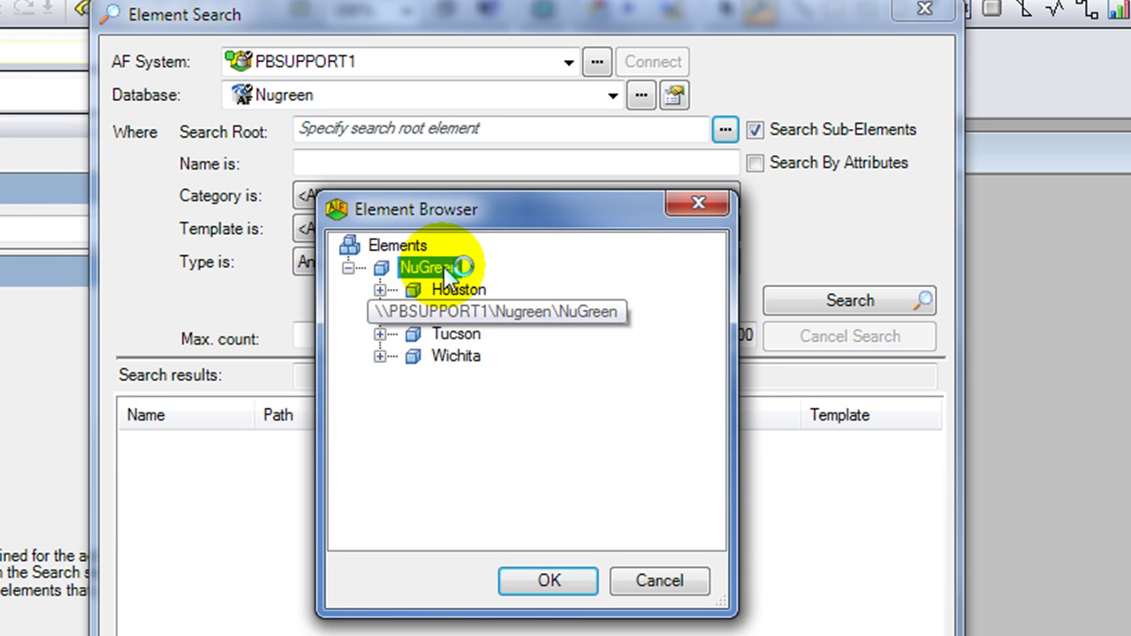
click(544, 581)
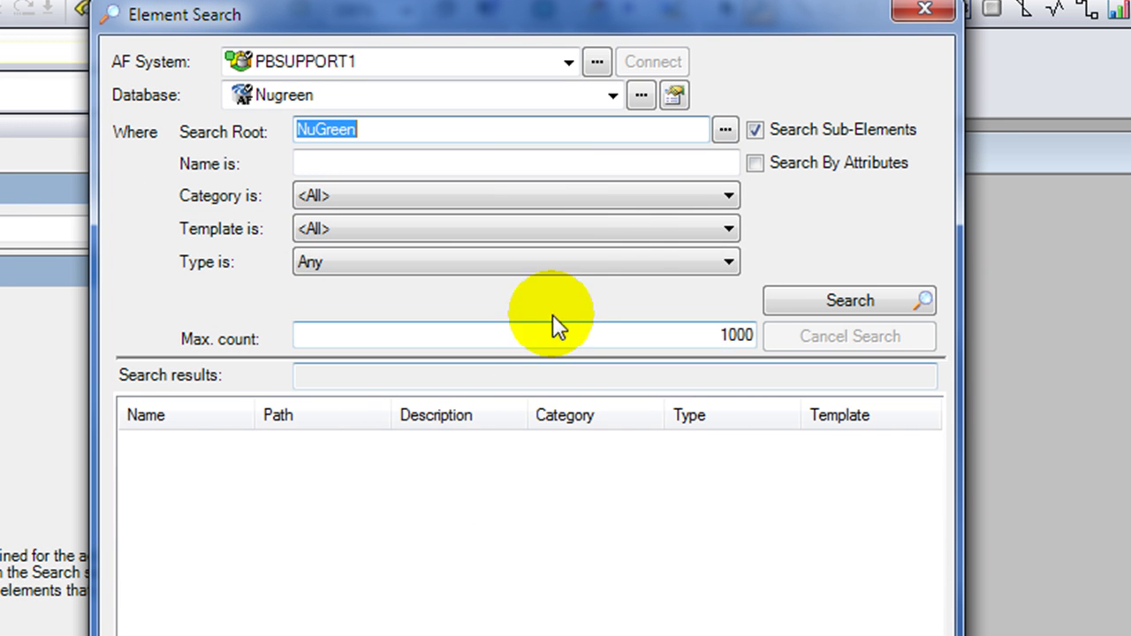
Search for Boiler-template elements and add all results, B-045 through B-914, as elements of interest.
click(646, 231)
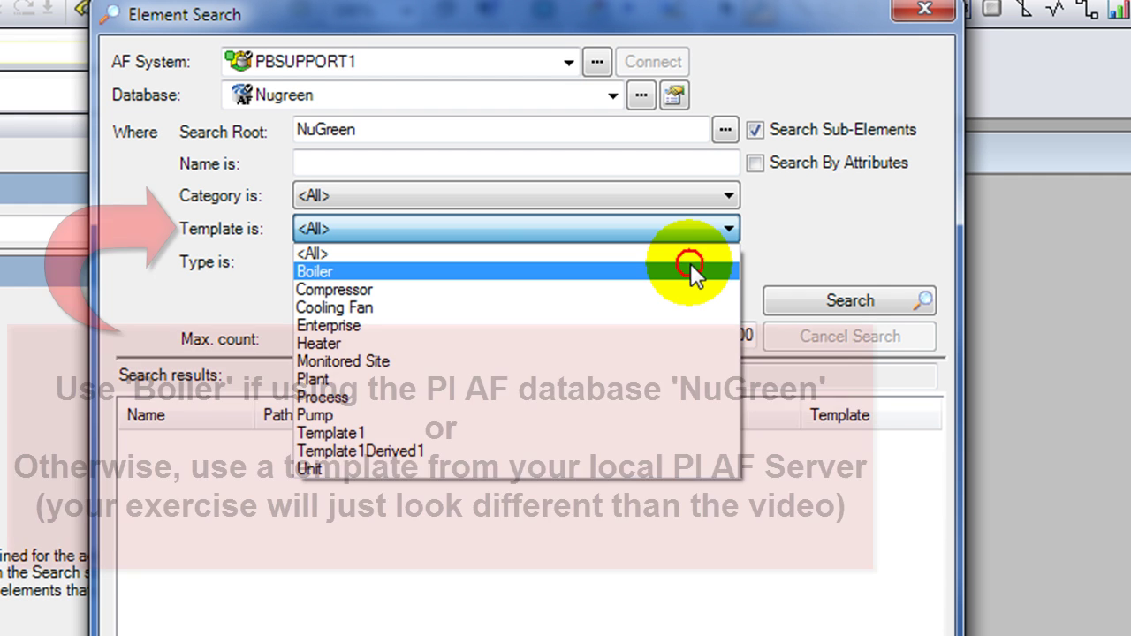
click(692, 272)
click(800, 297)
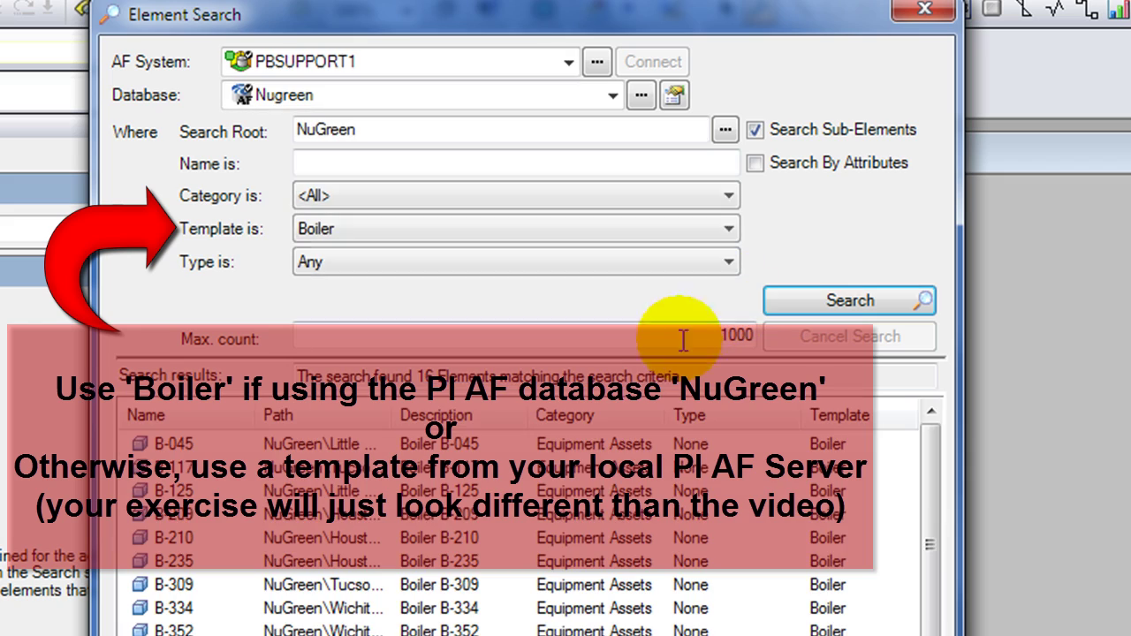
drag(926, 459, 946, 420)
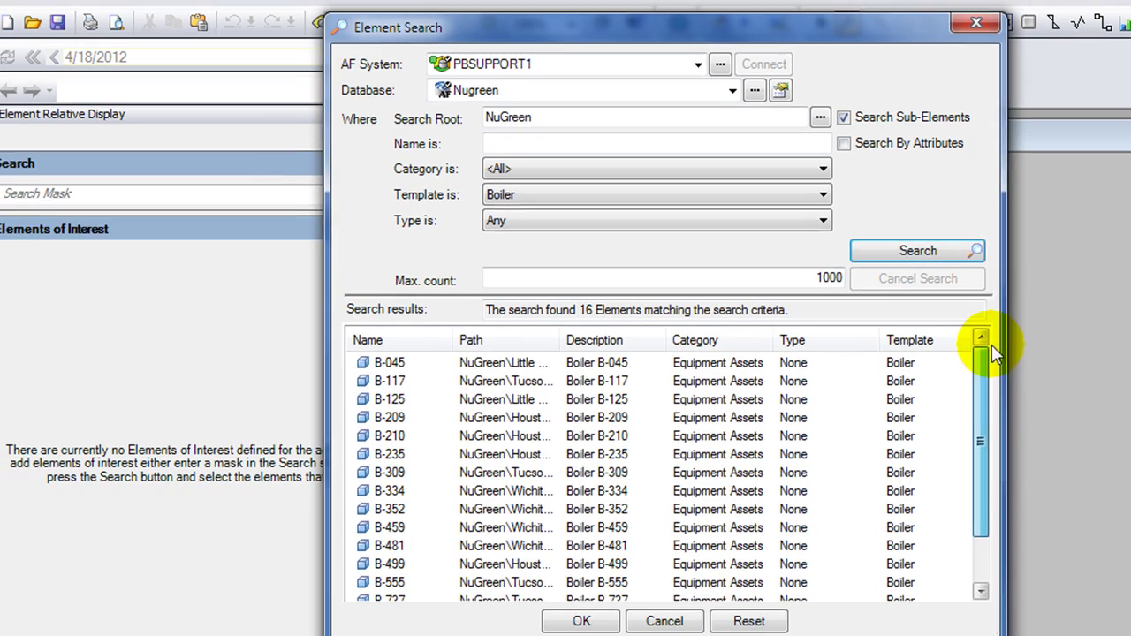
click(900, 362)
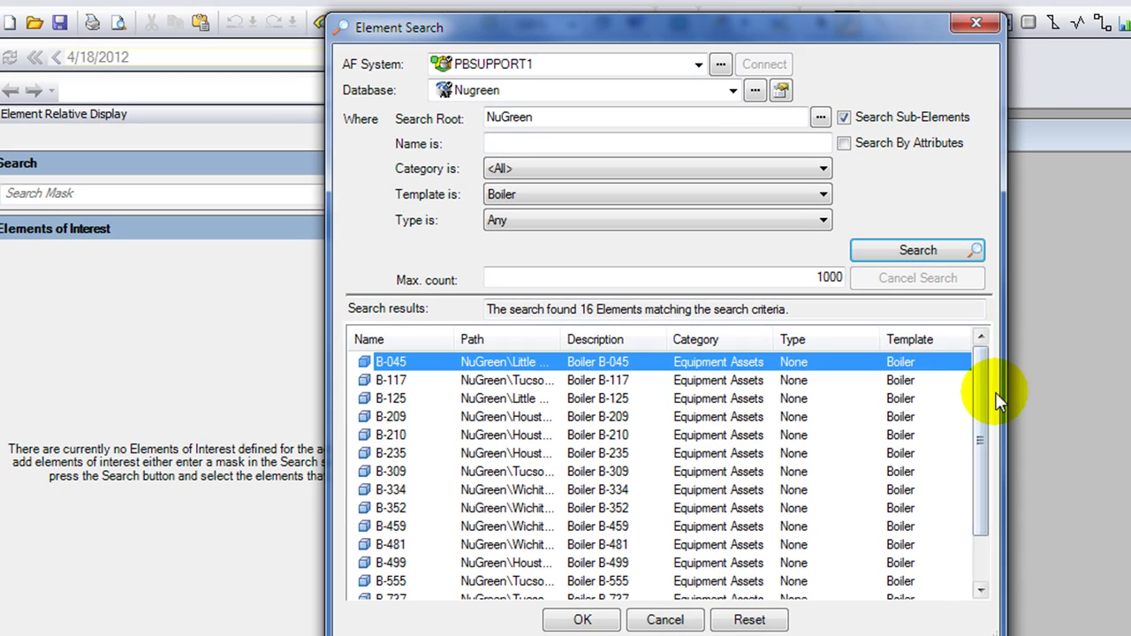
drag(989, 389, 988, 433)
shift+click(815, 583)
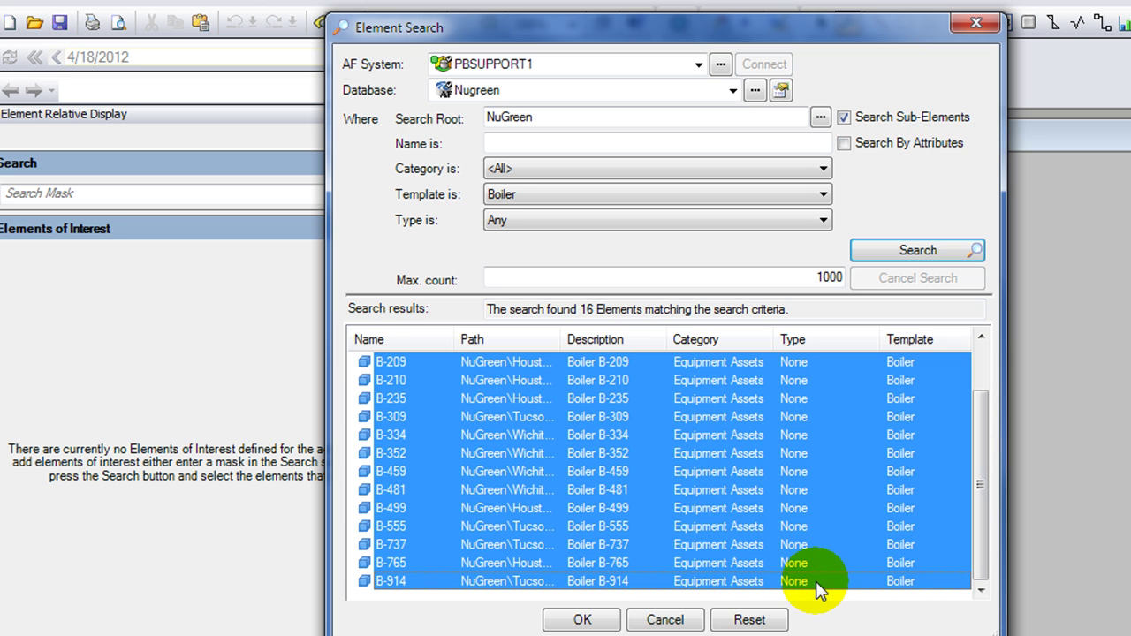
click(601, 623)
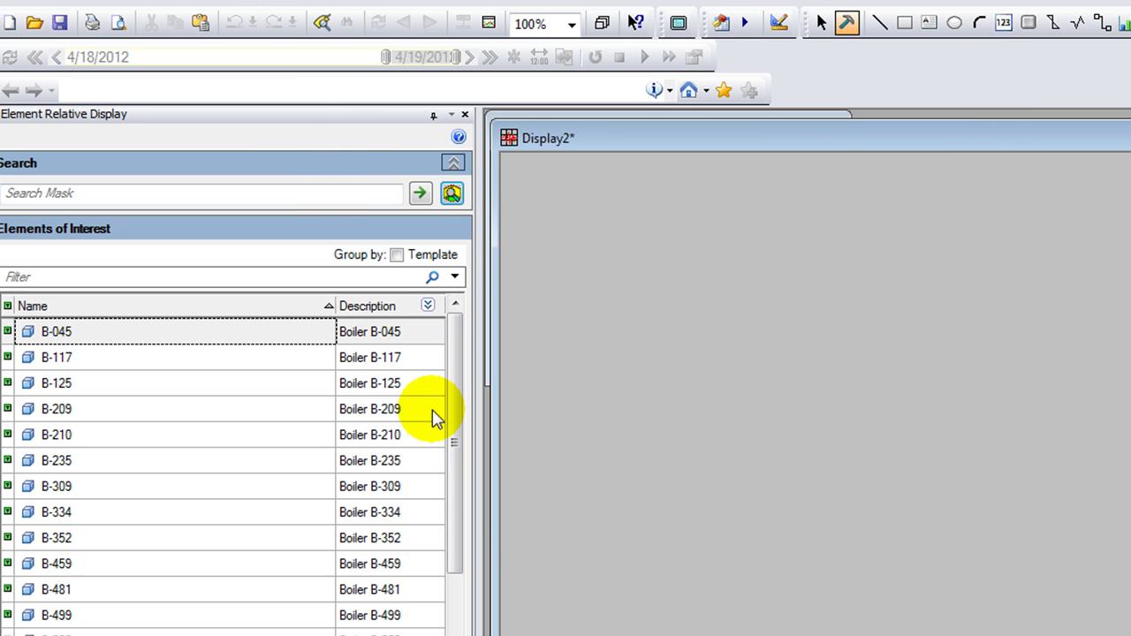
Make B-045 the current element and put the display in editing mode.
drag(446, 410, 454, 331)
click(193, 336)
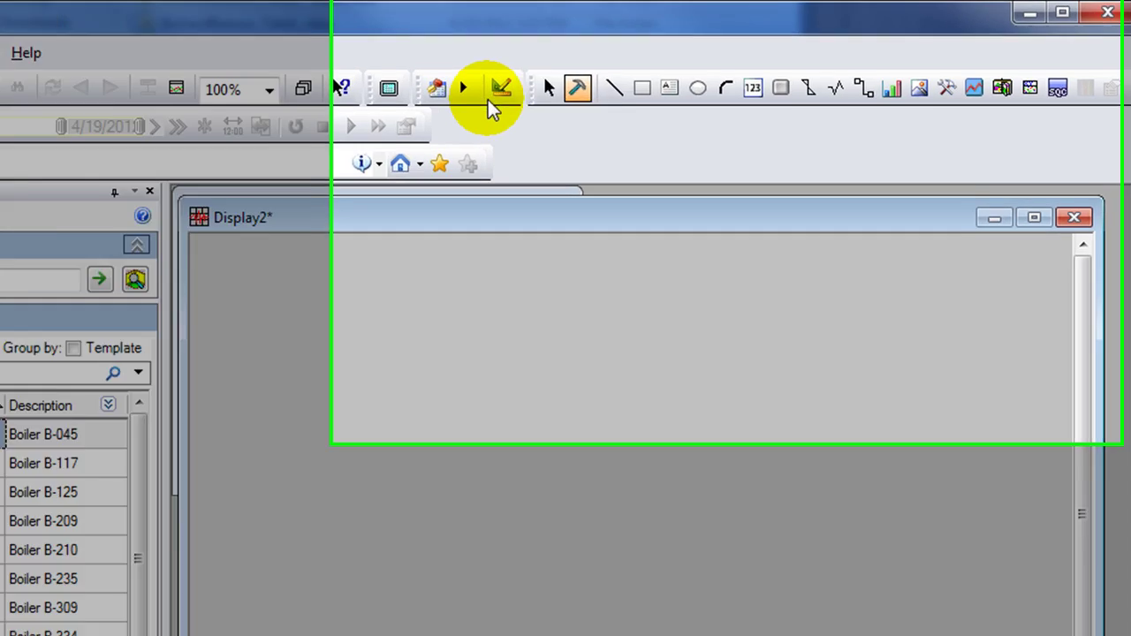
click(713, 65)
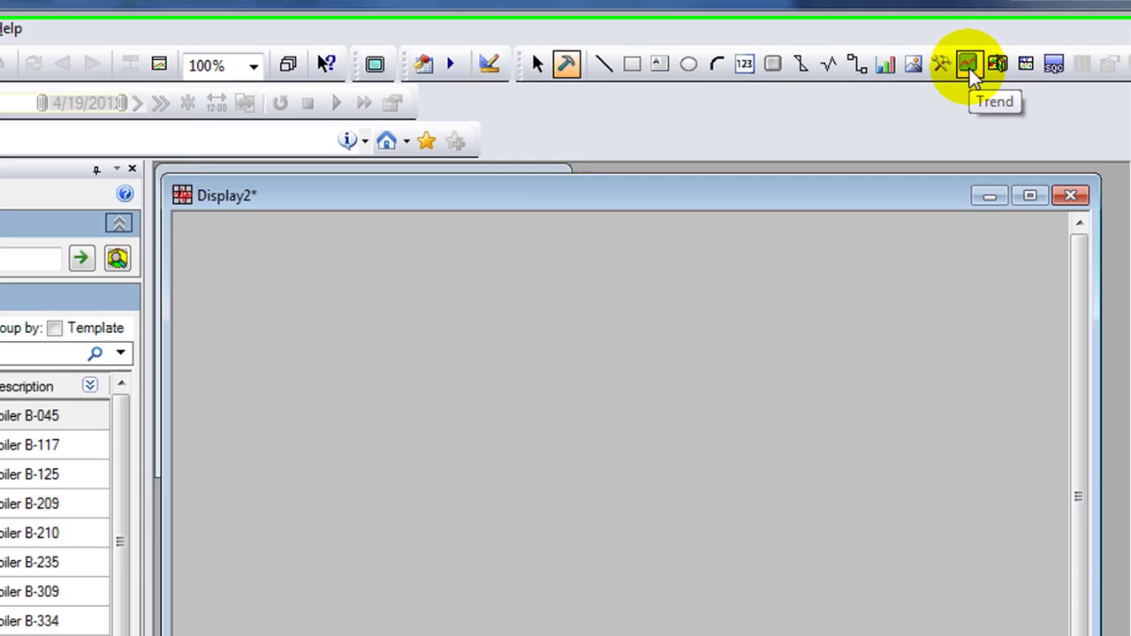
Draw a large trend on Display2 and set its tag search to Element Relative.
click(923, 132)
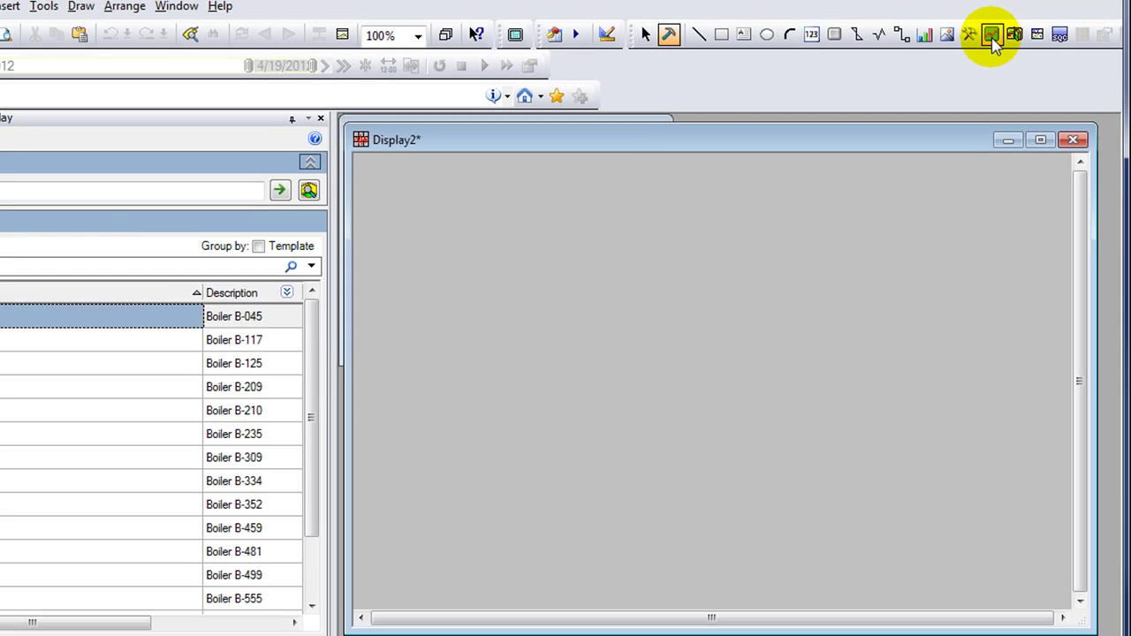
click(440, 240)
drag(781, 517, 993, 578)
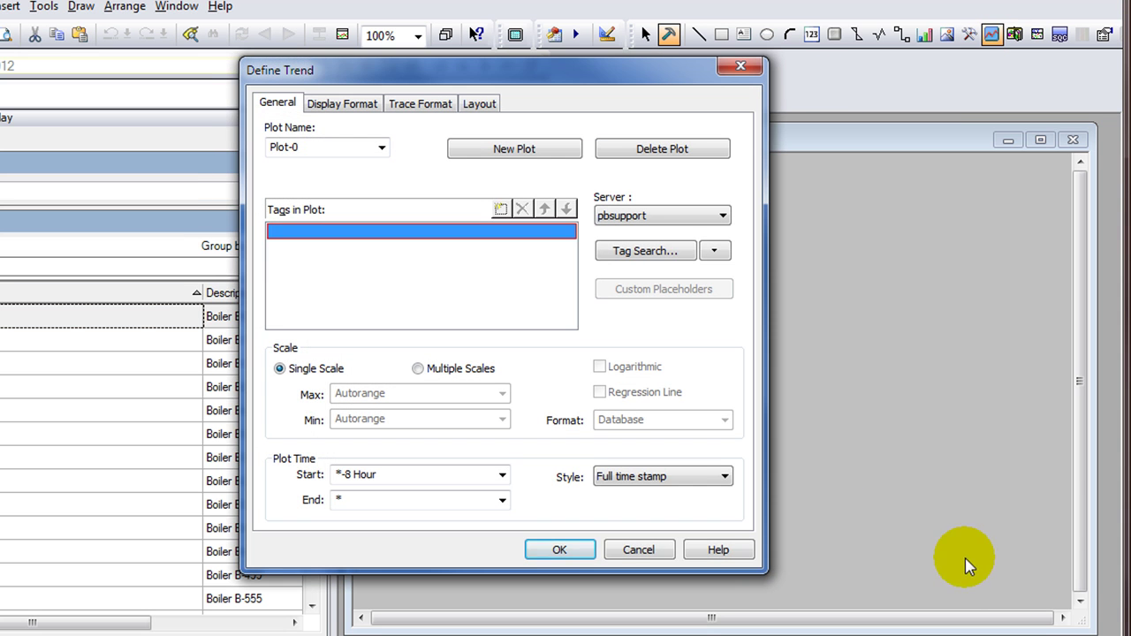
click(715, 252)
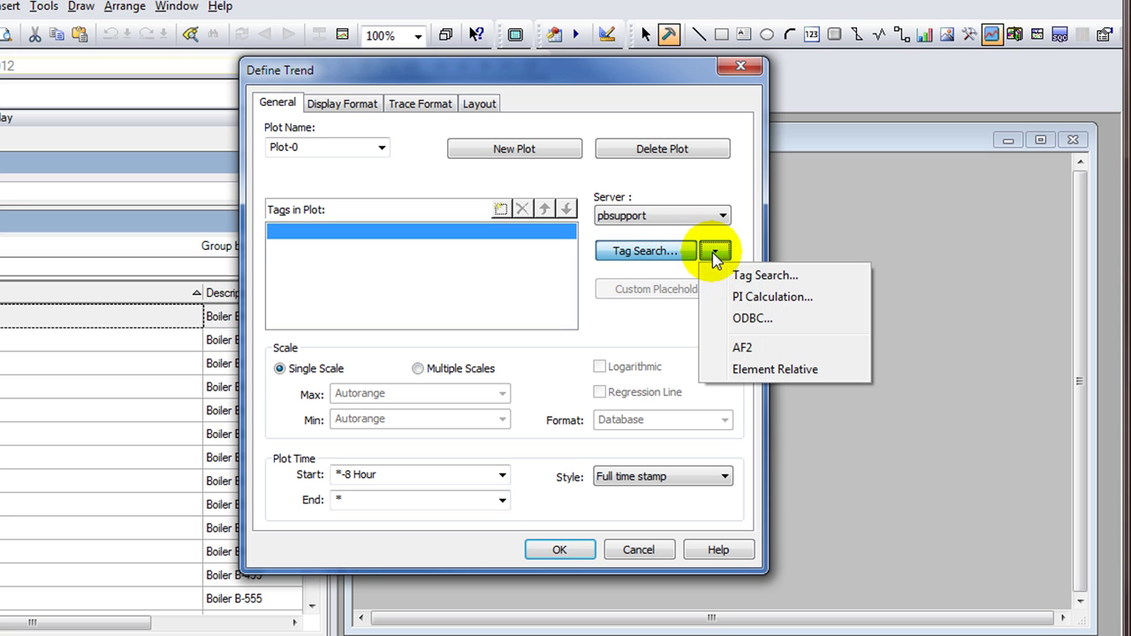
click(838, 383)
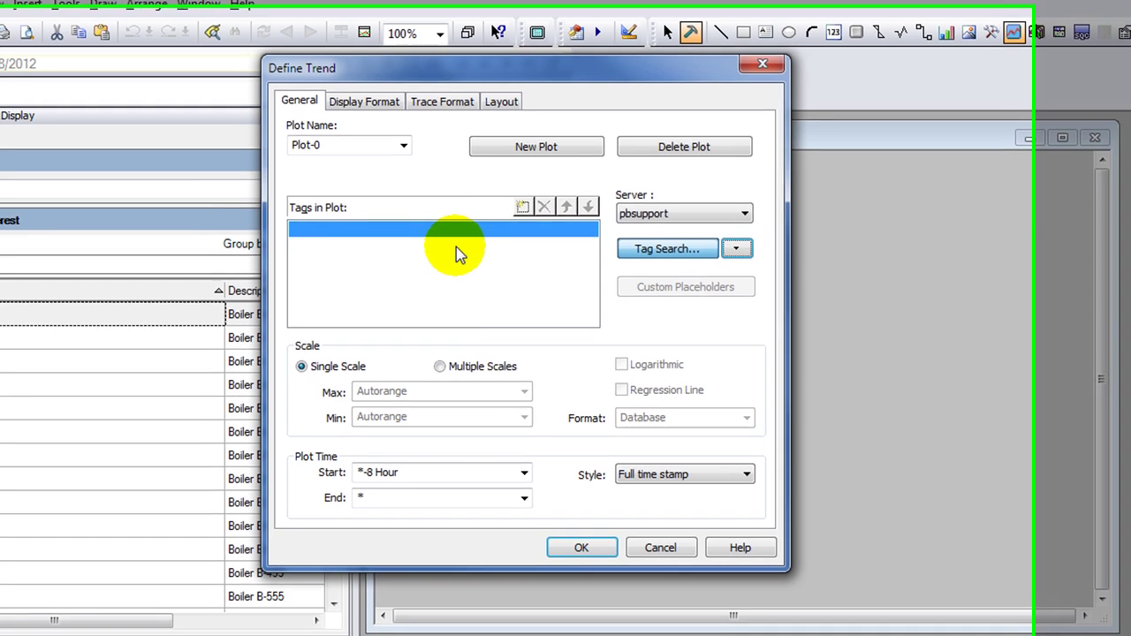
Add B-045's Fuel Gas Flow, Process Feedrate and Water Flow attributes as the trend's tags.
double_click(424, 265)
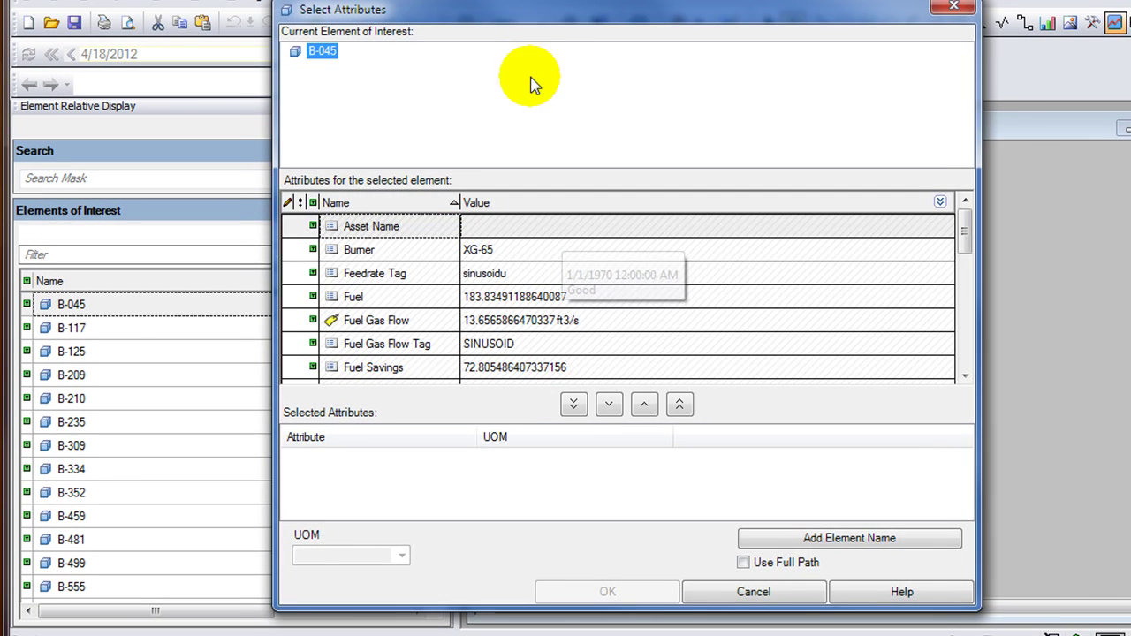
drag(539, 17, 699, 80)
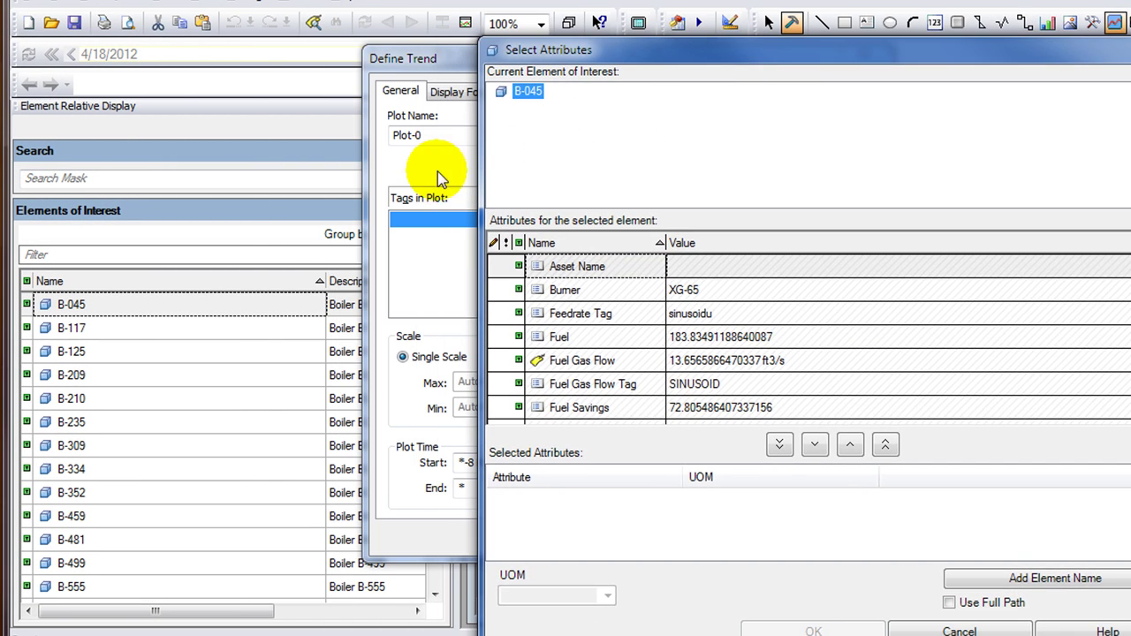
click(470, 116)
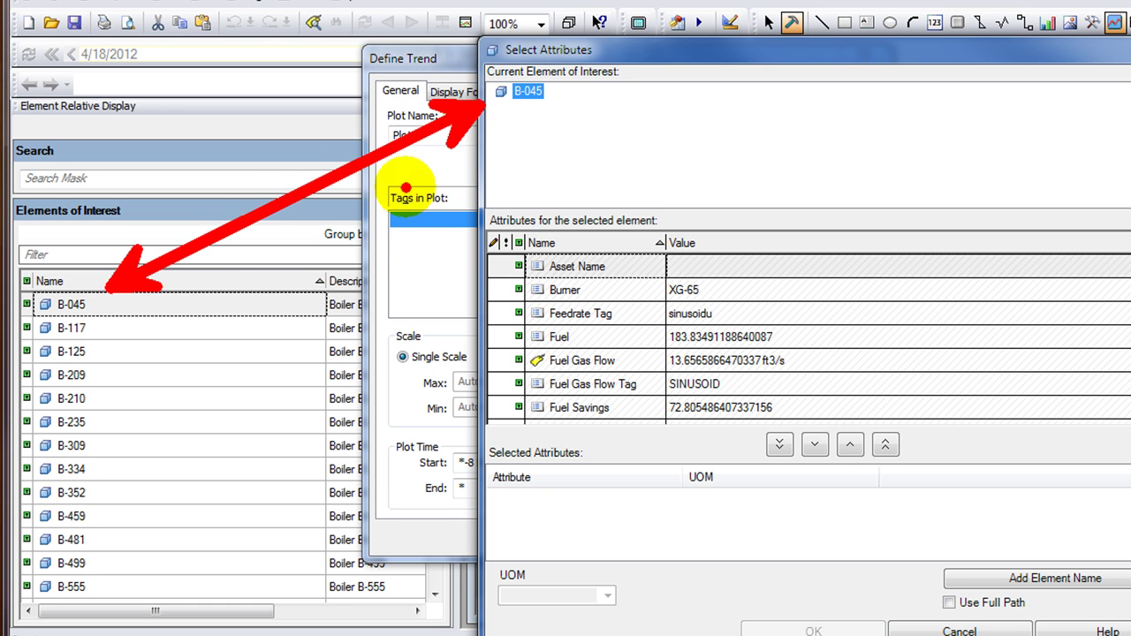
click(345, 306)
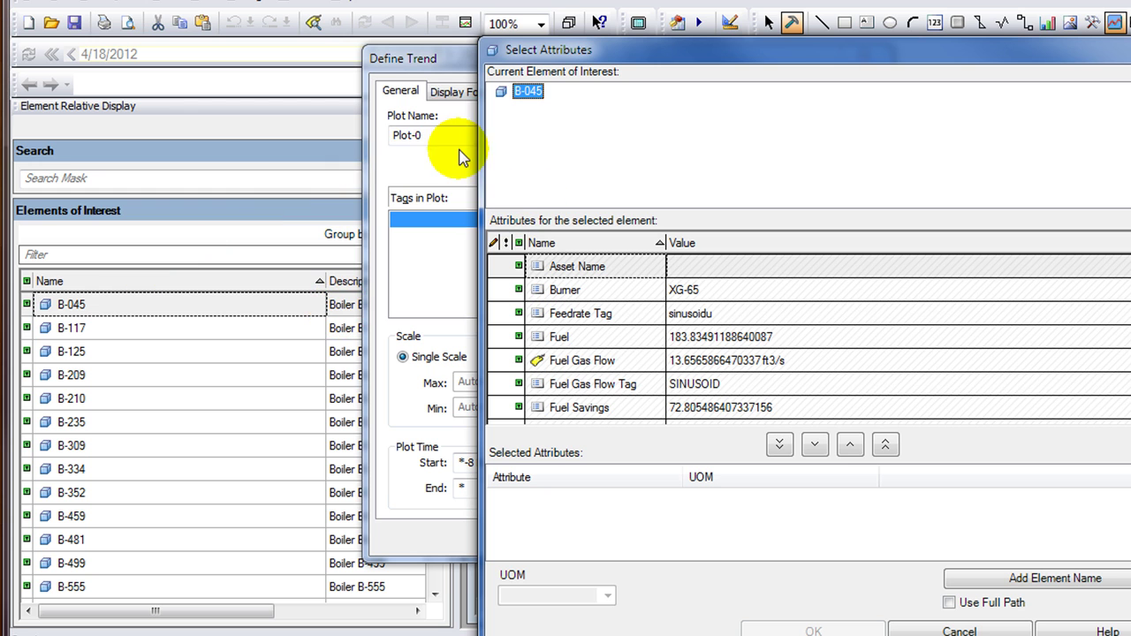
click(716, 365)
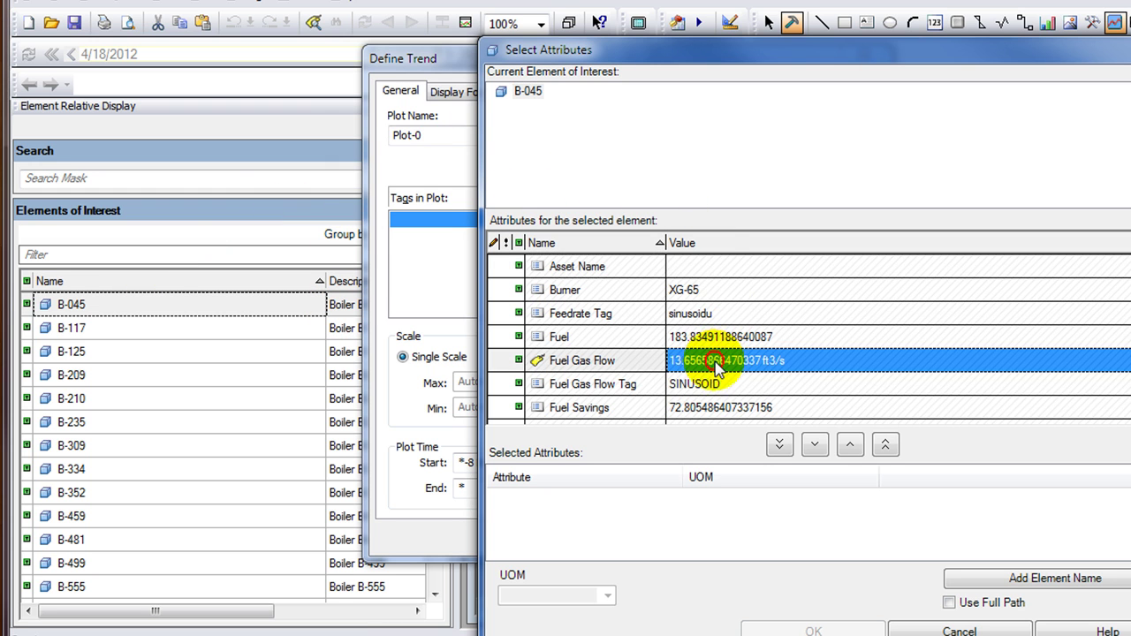
click(814, 446)
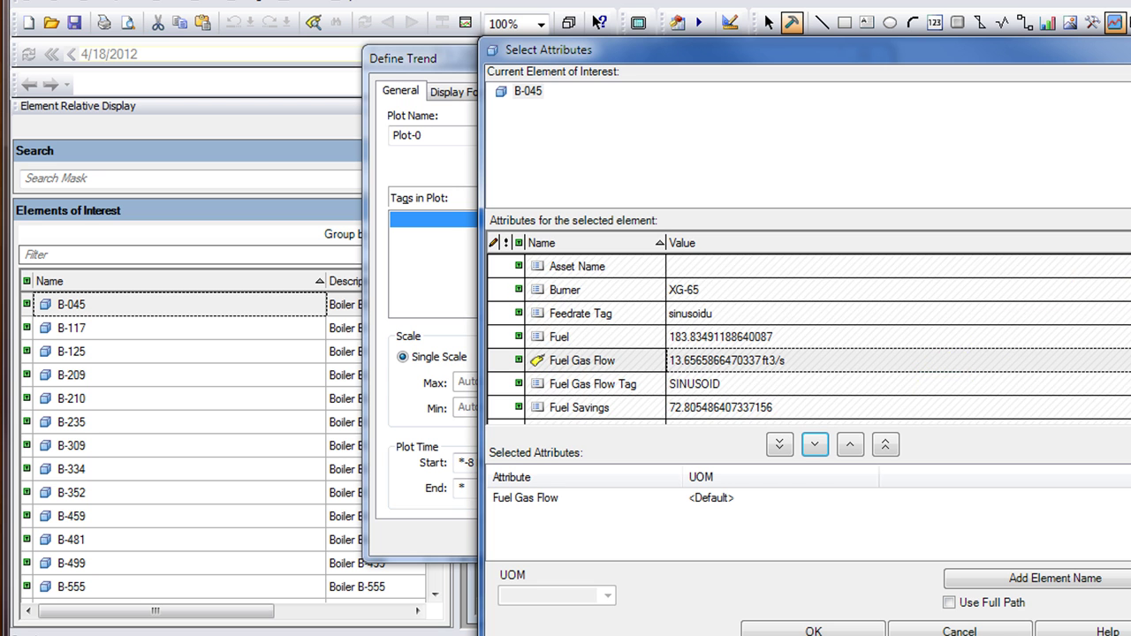
scroll(1020, 378, down, 5)
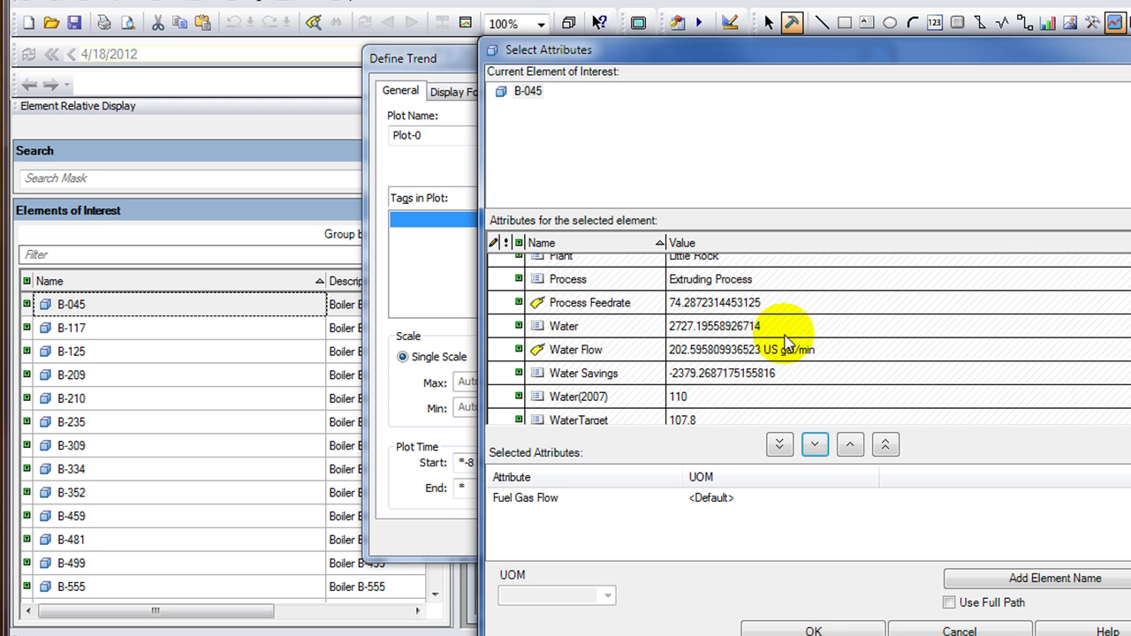
click(778, 311)
click(814, 447)
click(799, 351)
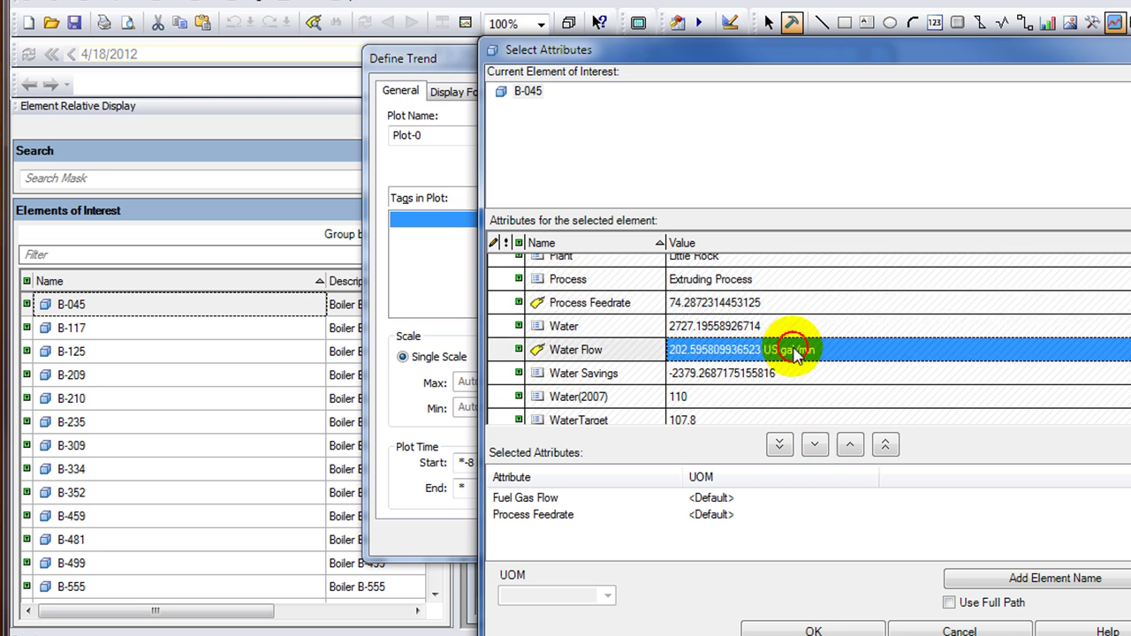
click(814, 446)
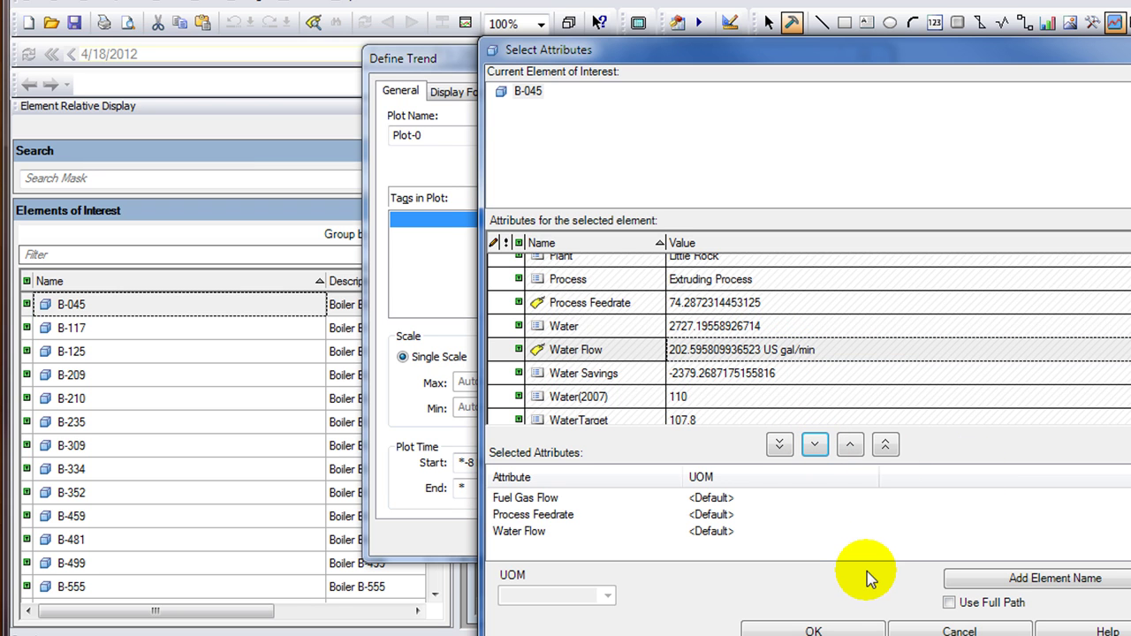
key(Tab)
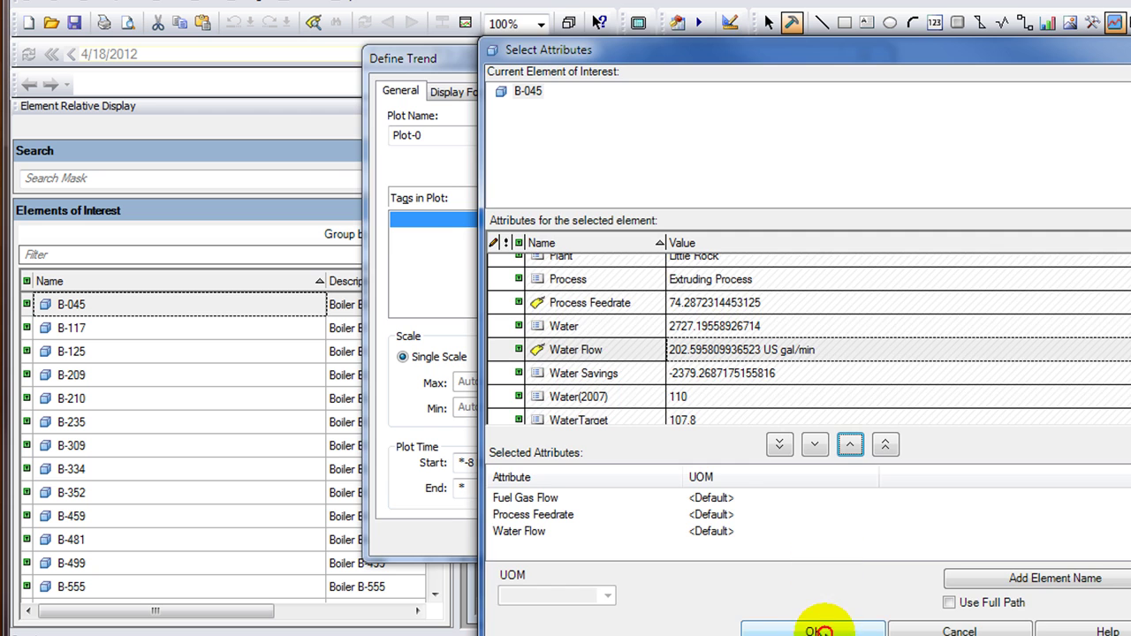
click(813, 629)
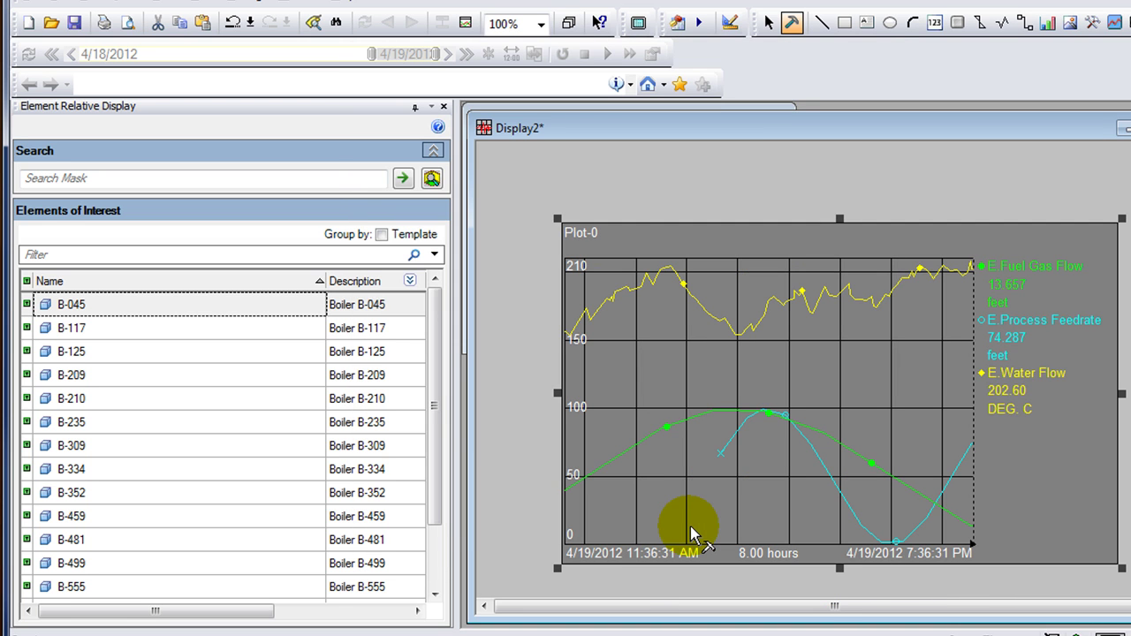
Check the trend follows B-117, B-125 and B-209, return to B-045, and shift it down-right.
click(152, 331)
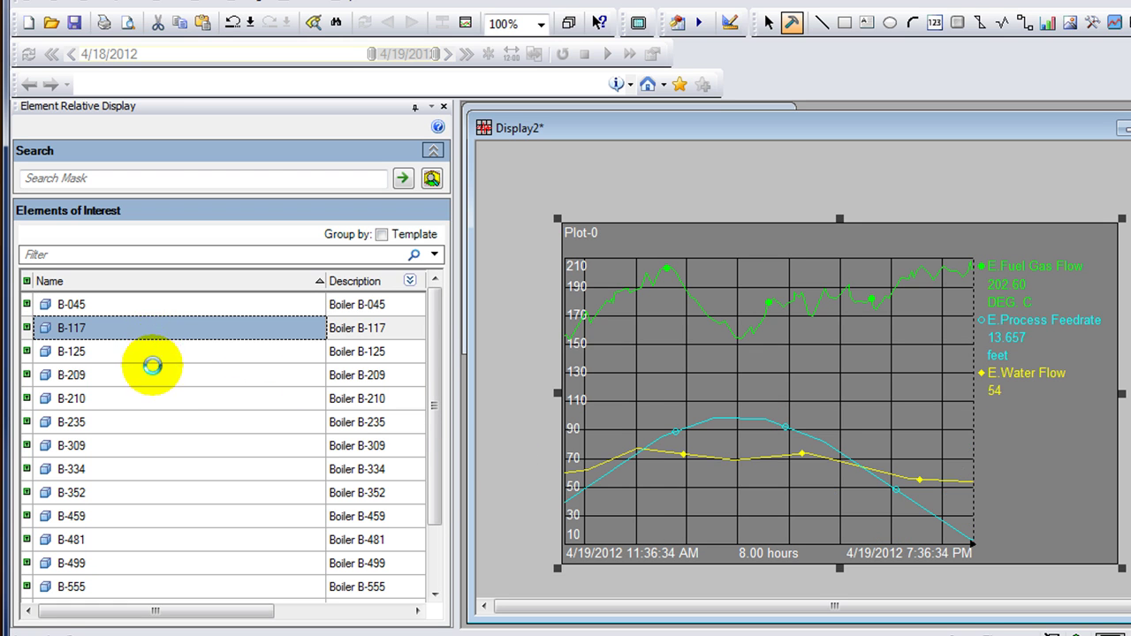
click(152, 352)
click(151, 378)
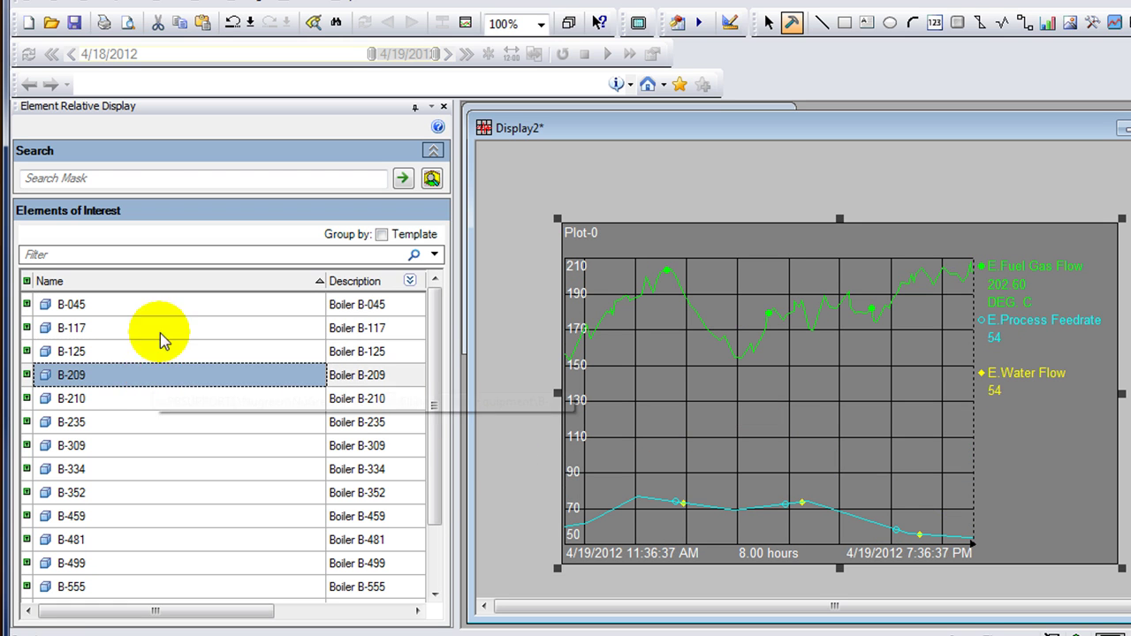
click(169, 303)
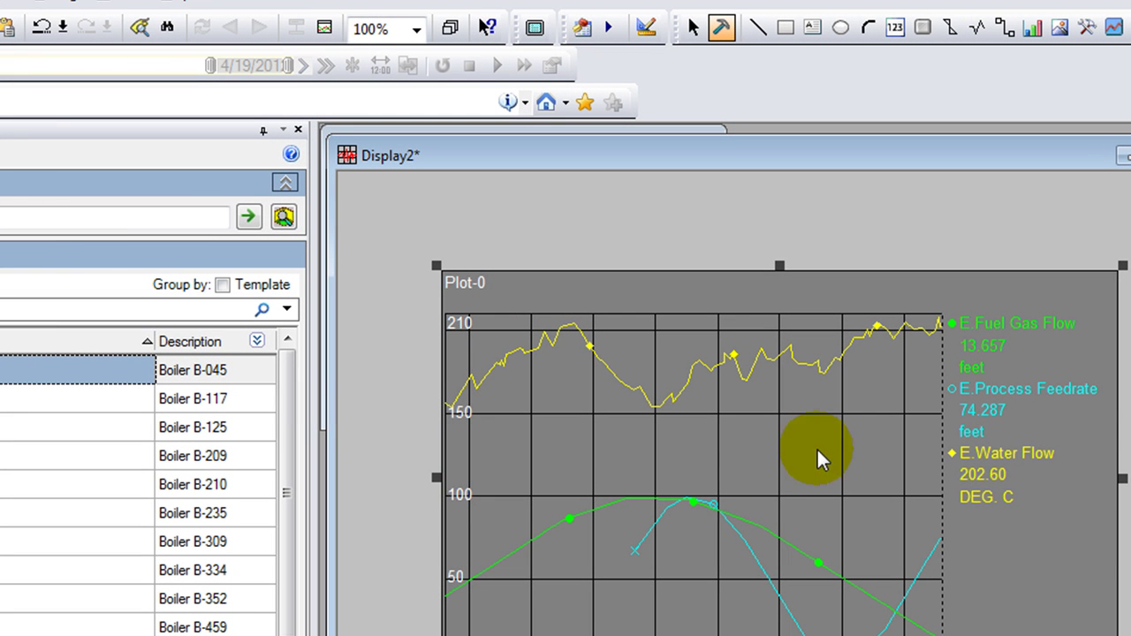
mouse_move(738, 323)
mouse_down()
mouse_move(797, 324)
mouse_move(758, 327)
mouse_up()
Add a 'Boiler Information' text title above the trend.
click(497, 275)
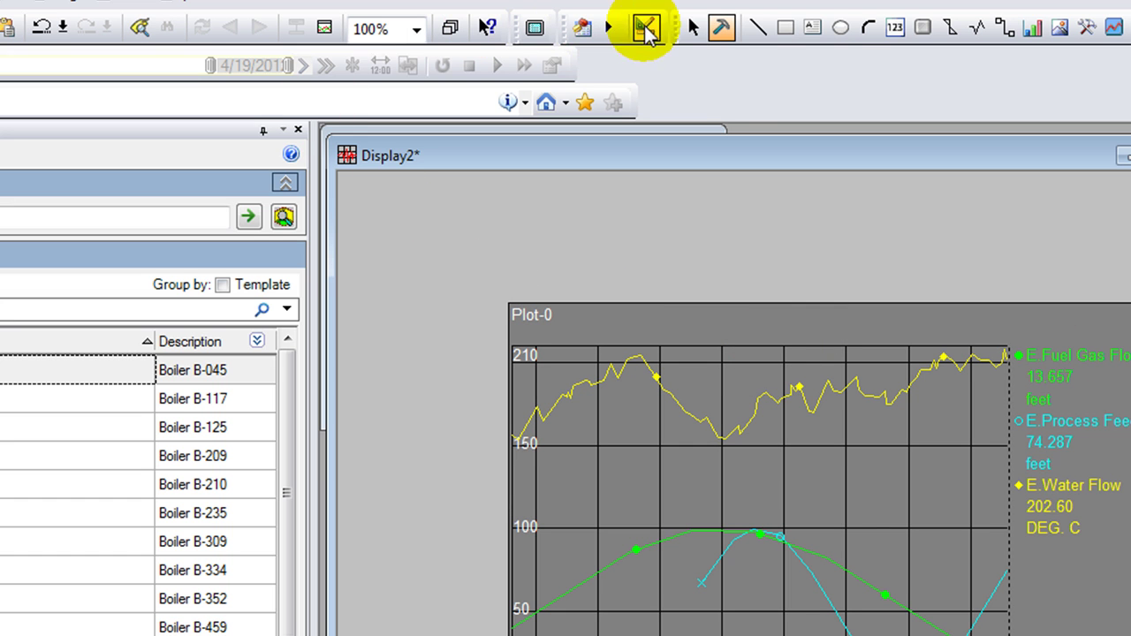
click(815, 29)
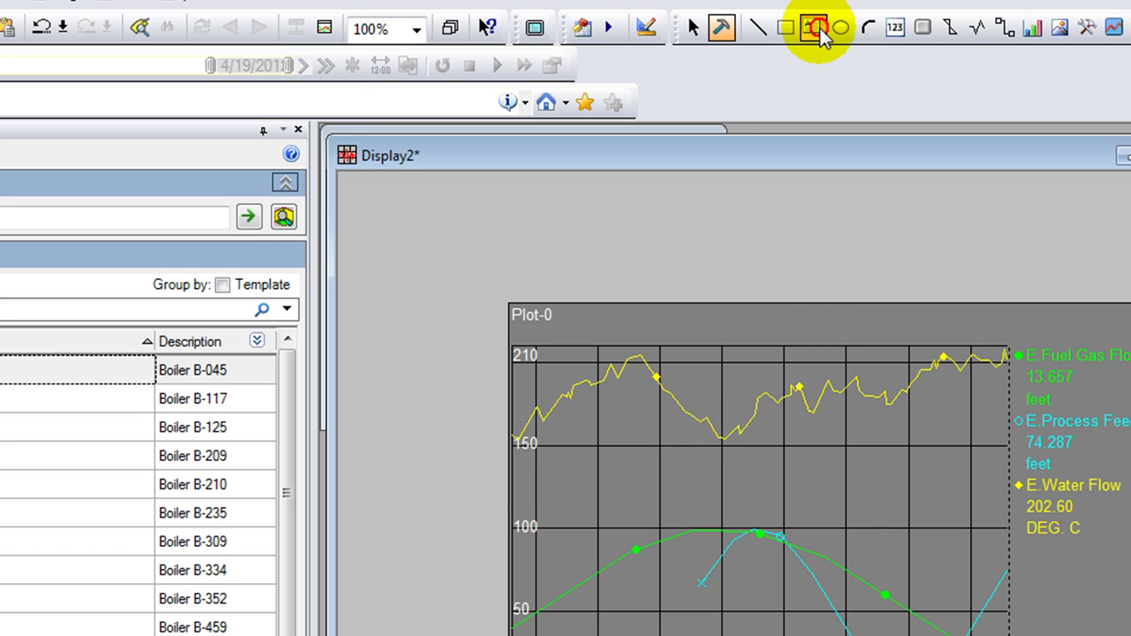
click(384, 210)
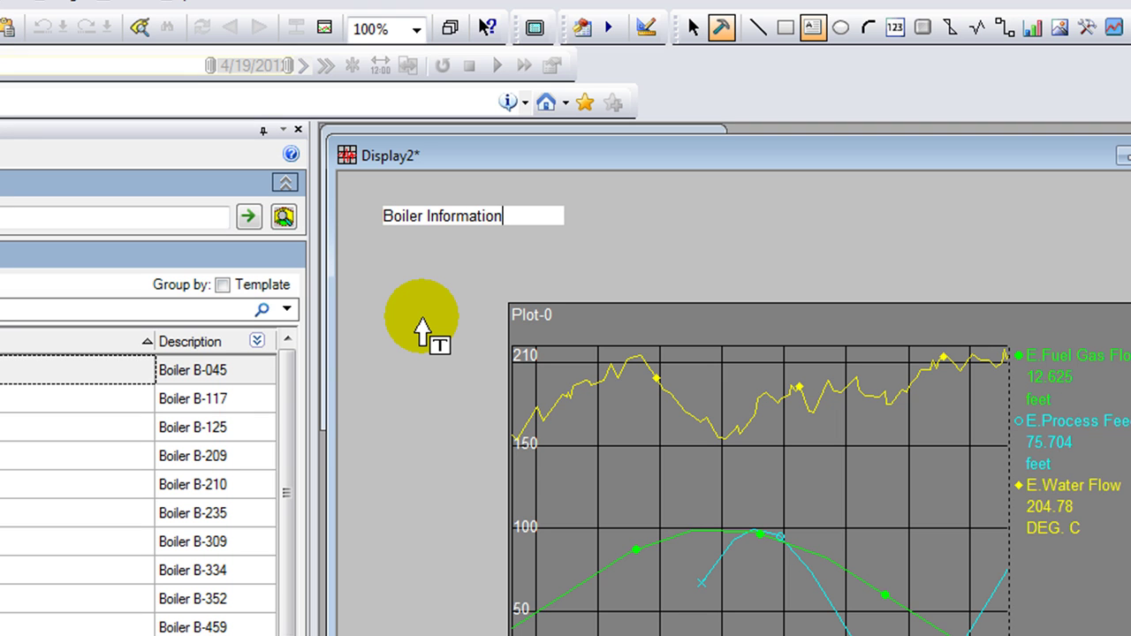
key(Escape)
Make the title bold Arial at size 24 and nudge it into place.
click(450, 221)
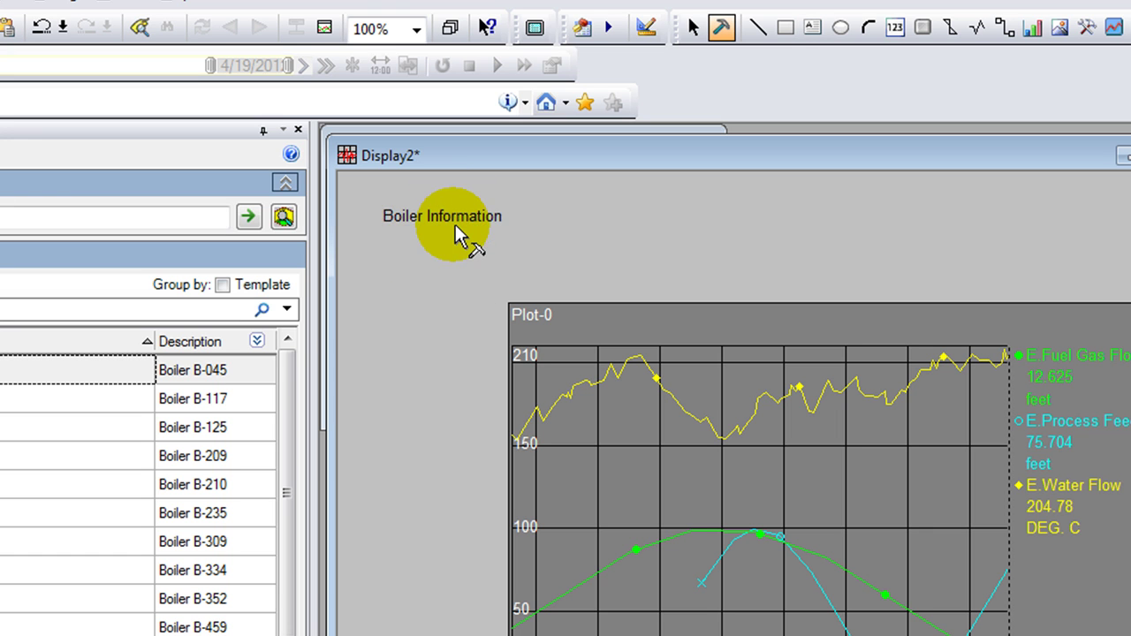
click(538, 218)
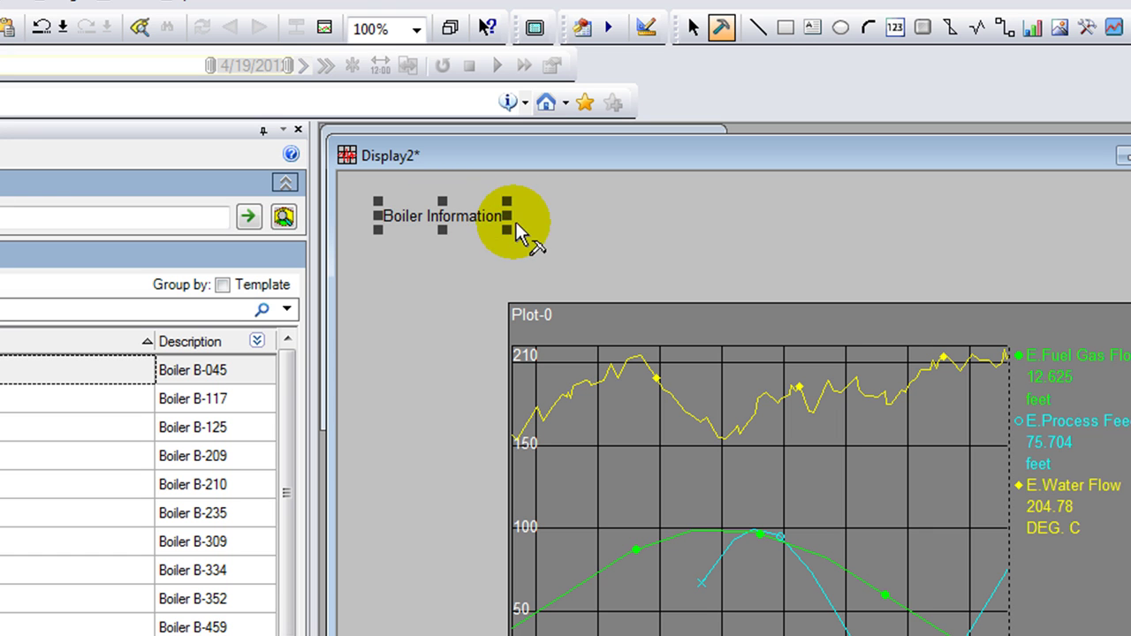
click(547, 251)
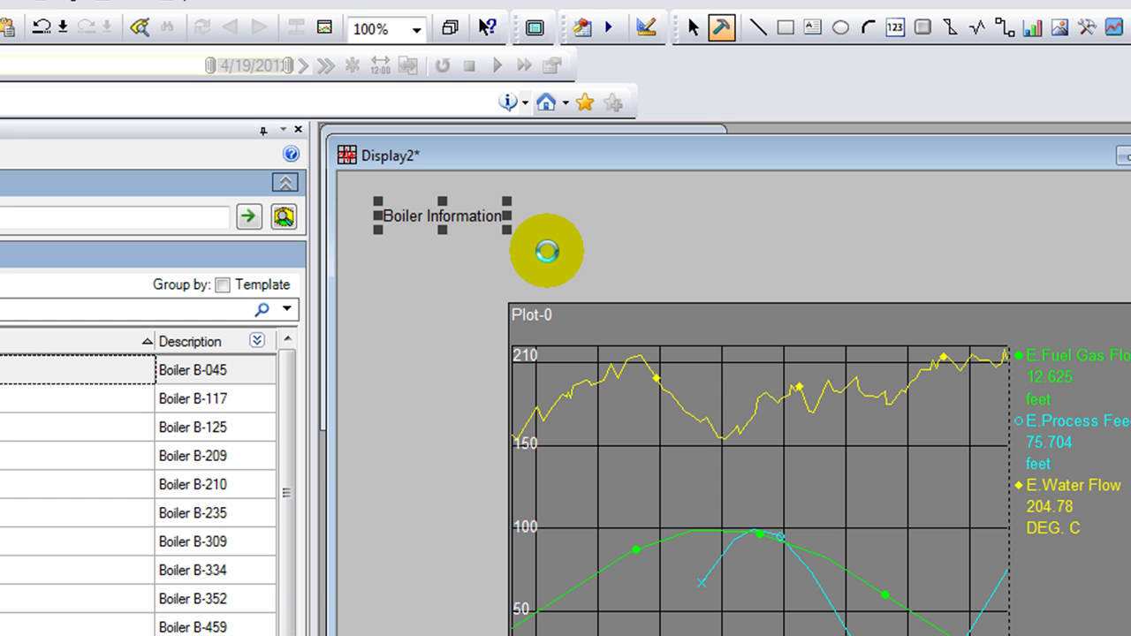
click(547, 251)
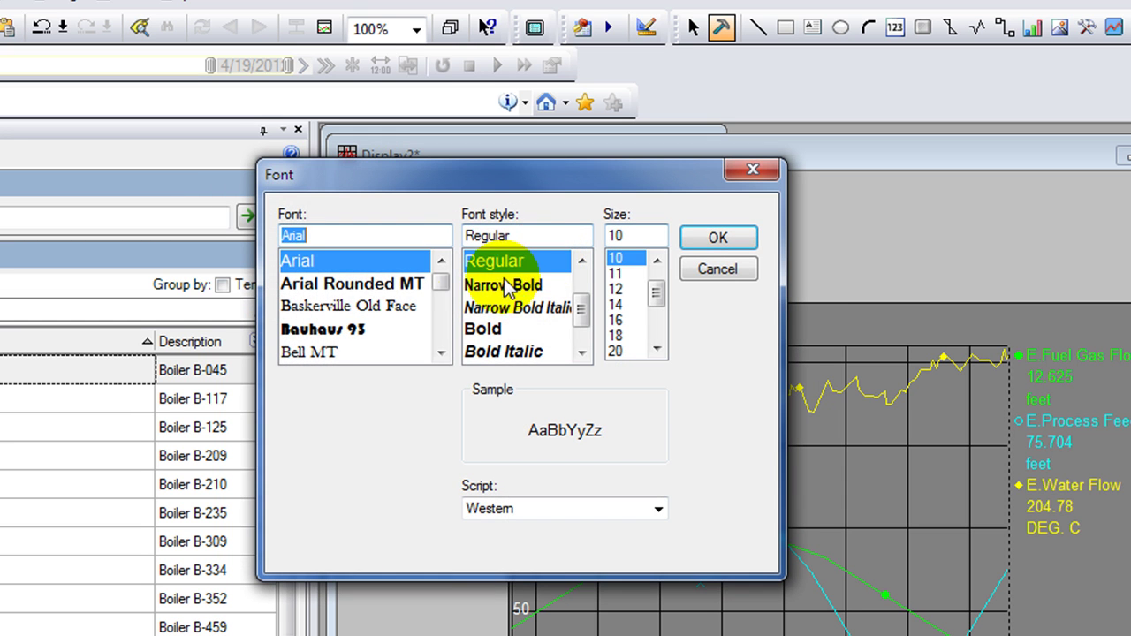
click(656, 348)
click(657, 348)
click(615, 350)
click(512, 327)
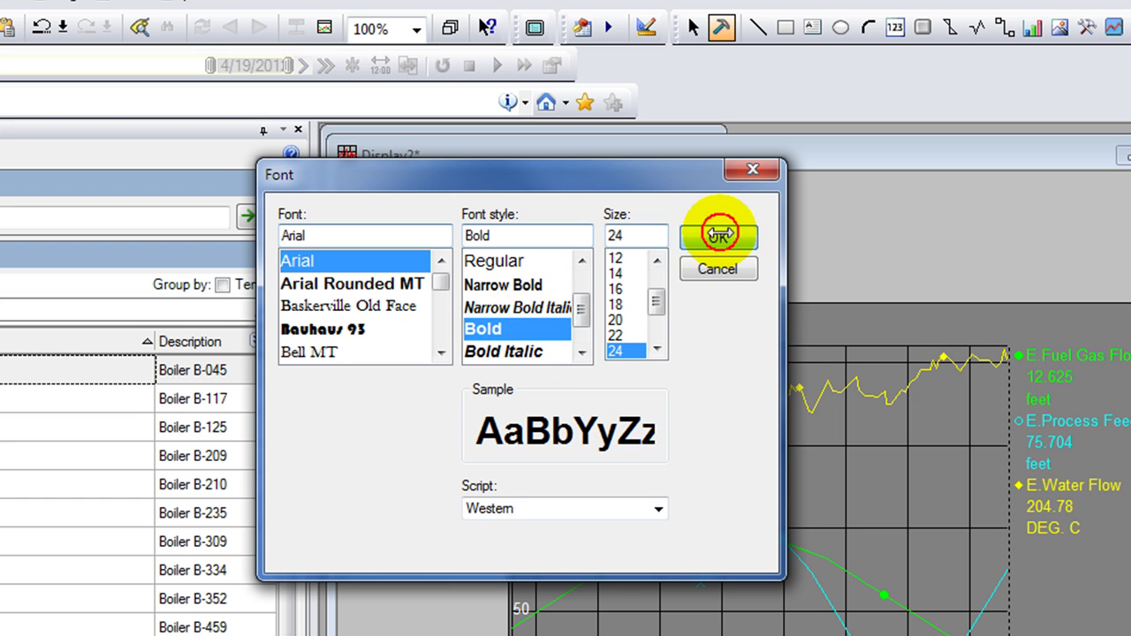
click(716, 236)
drag(568, 216, 552, 207)
click(422, 347)
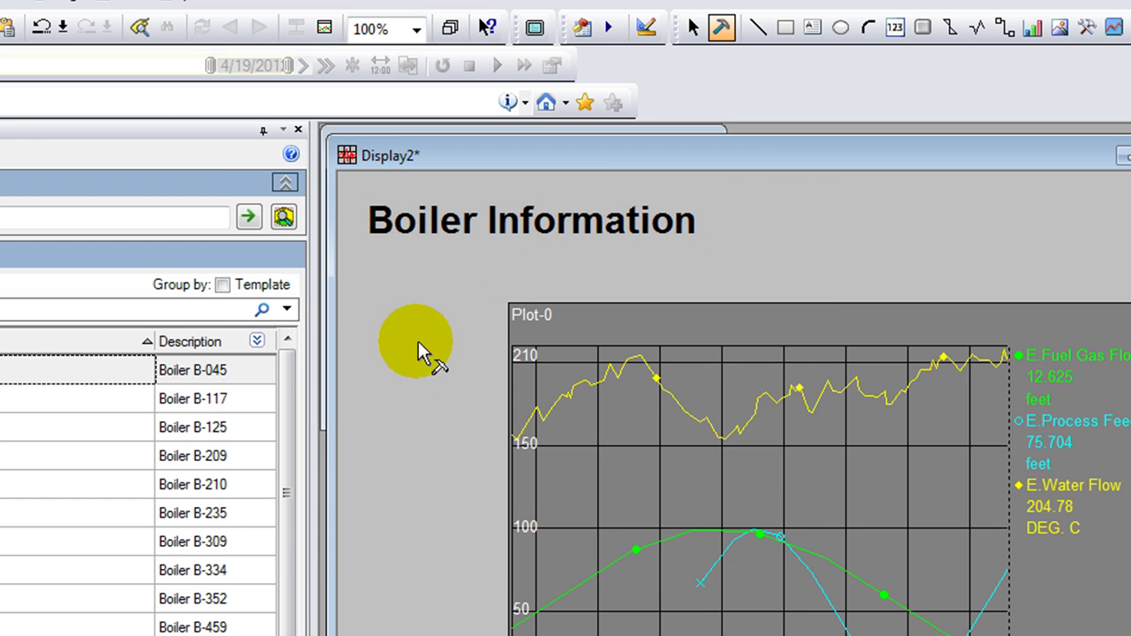
Add an element-relative Manufacturer value (Borne Engineering) and move it just under the title.
click(895, 29)
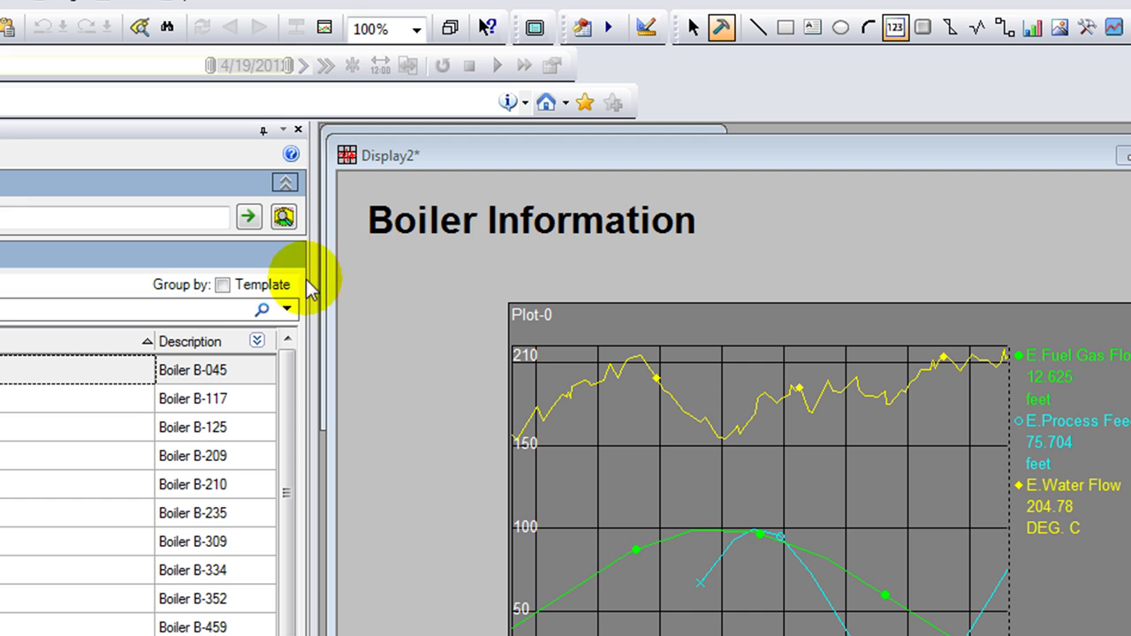
click(976, 203)
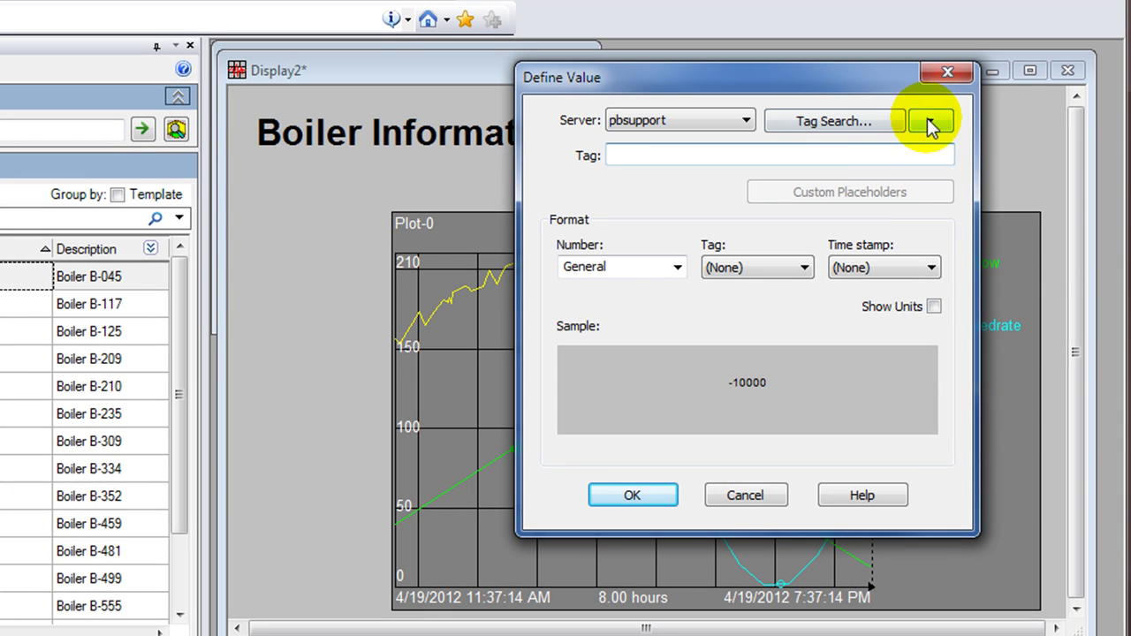
click(930, 124)
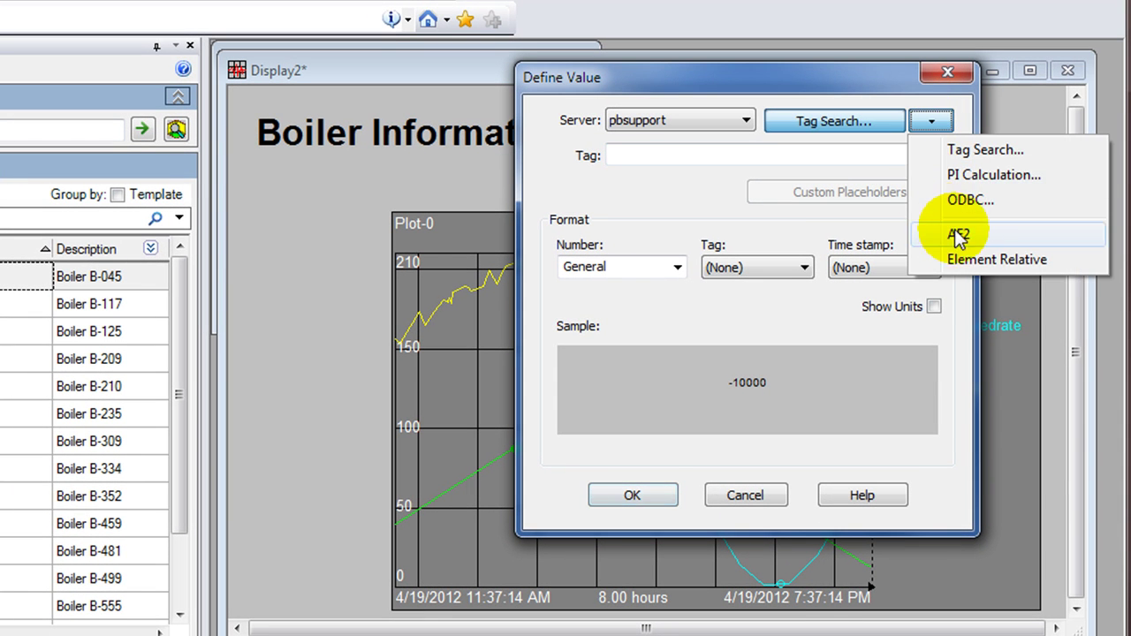
click(1038, 259)
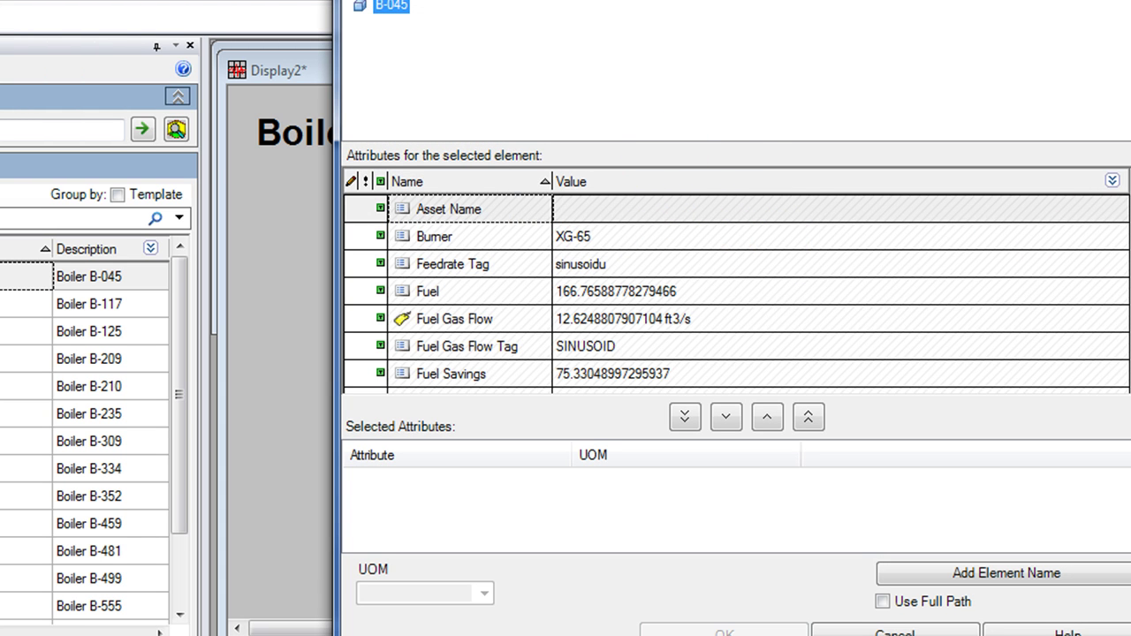
scroll(736, 293, down, 3)
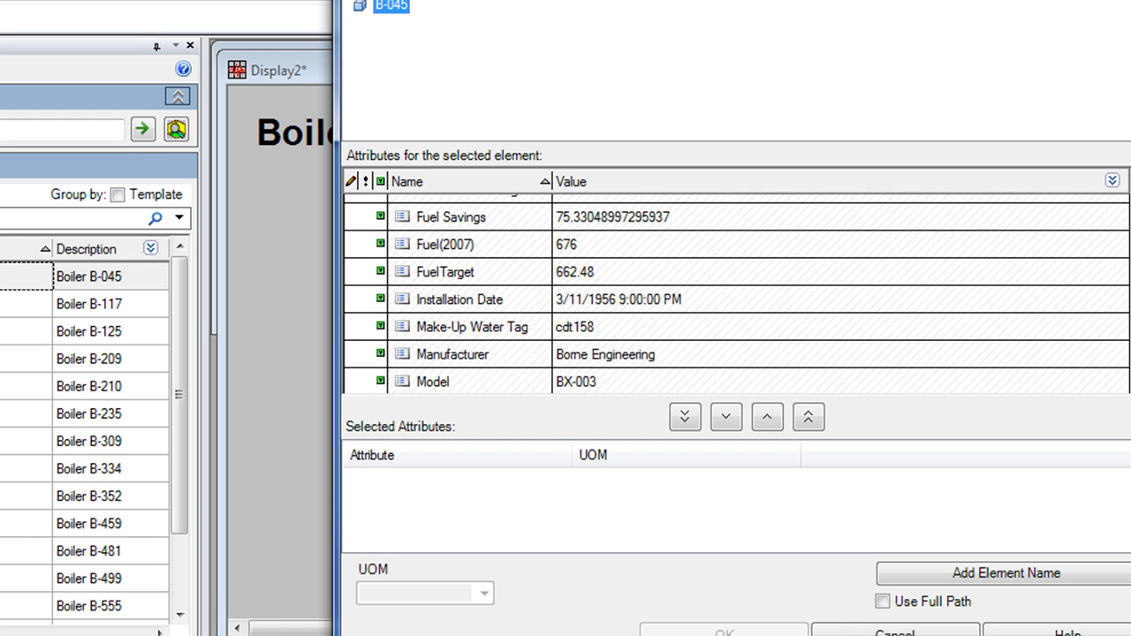
click(710, 322)
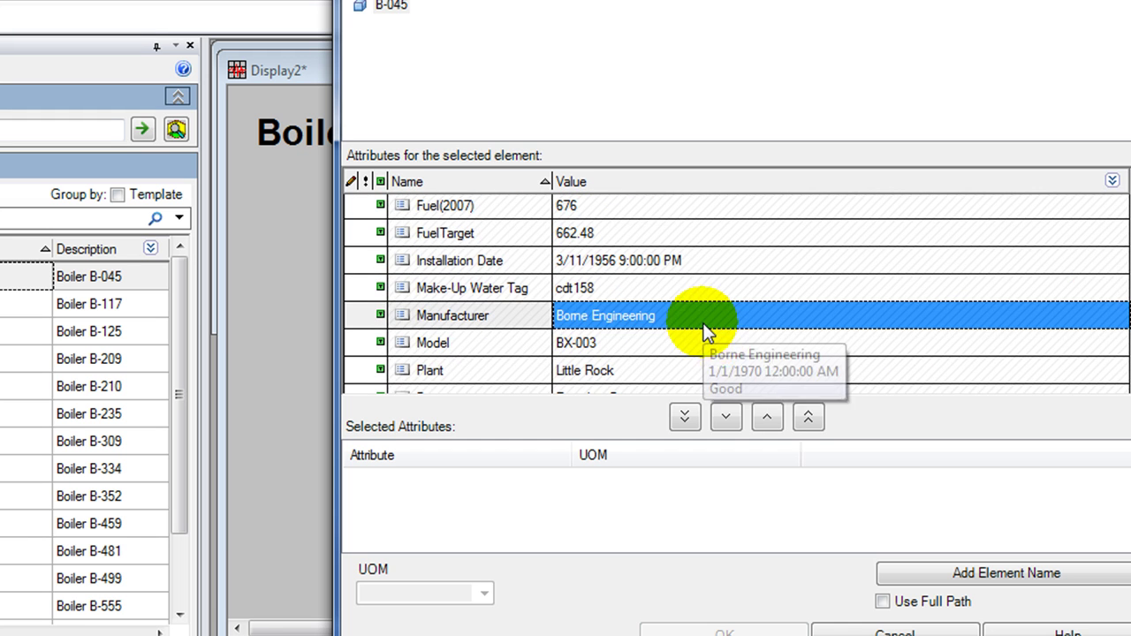
click(727, 417)
click(725, 631)
click(633, 496)
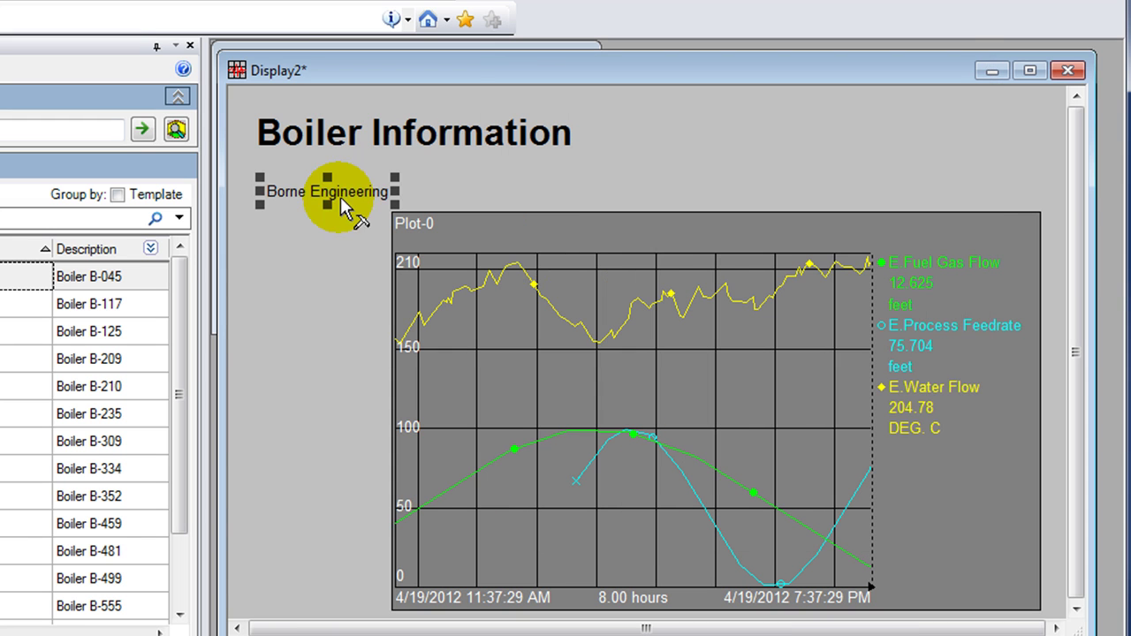
drag(328, 188, 344, 171)
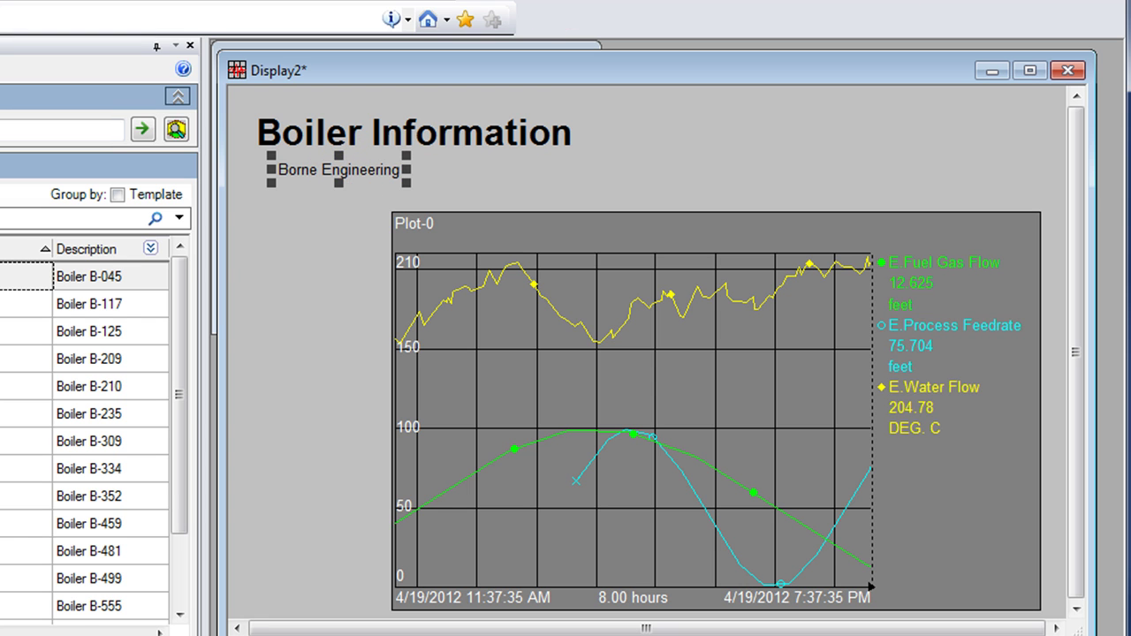
Add an element-relative Plant value (Little Rock) with its tag label on the left.
click(277, 188)
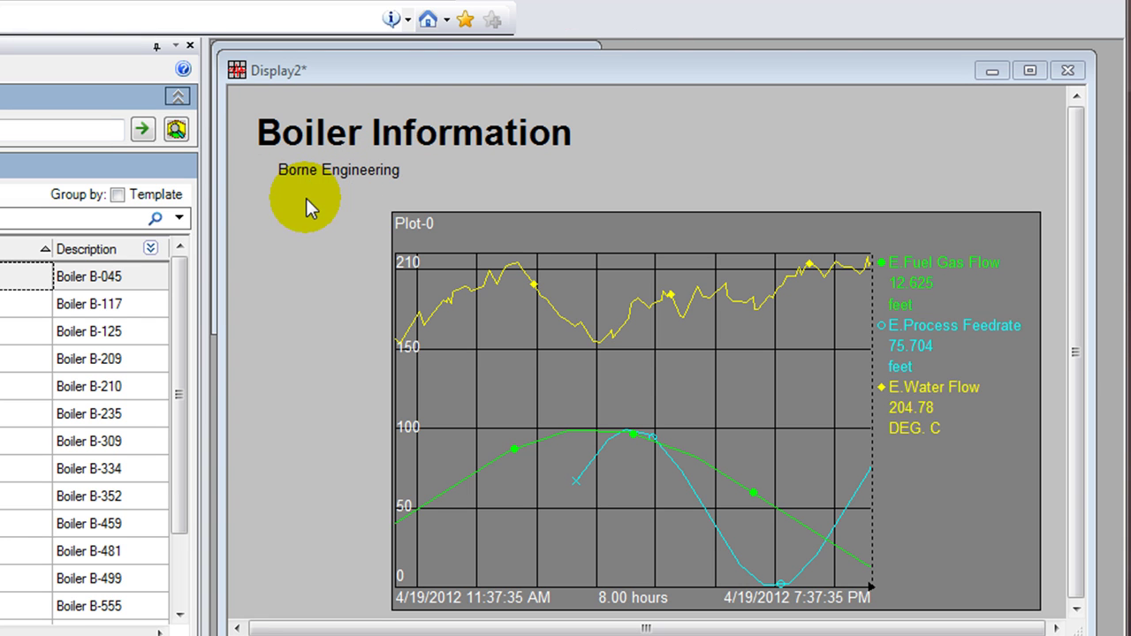
click(506, 225)
drag(506, 225, 815, 107)
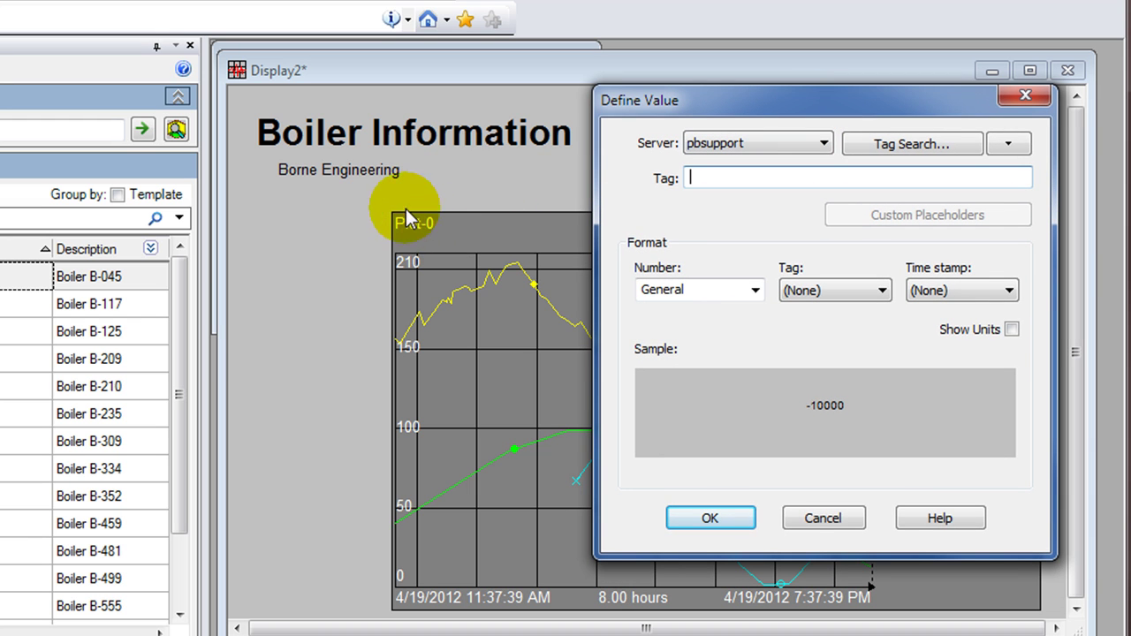
click(1006, 144)
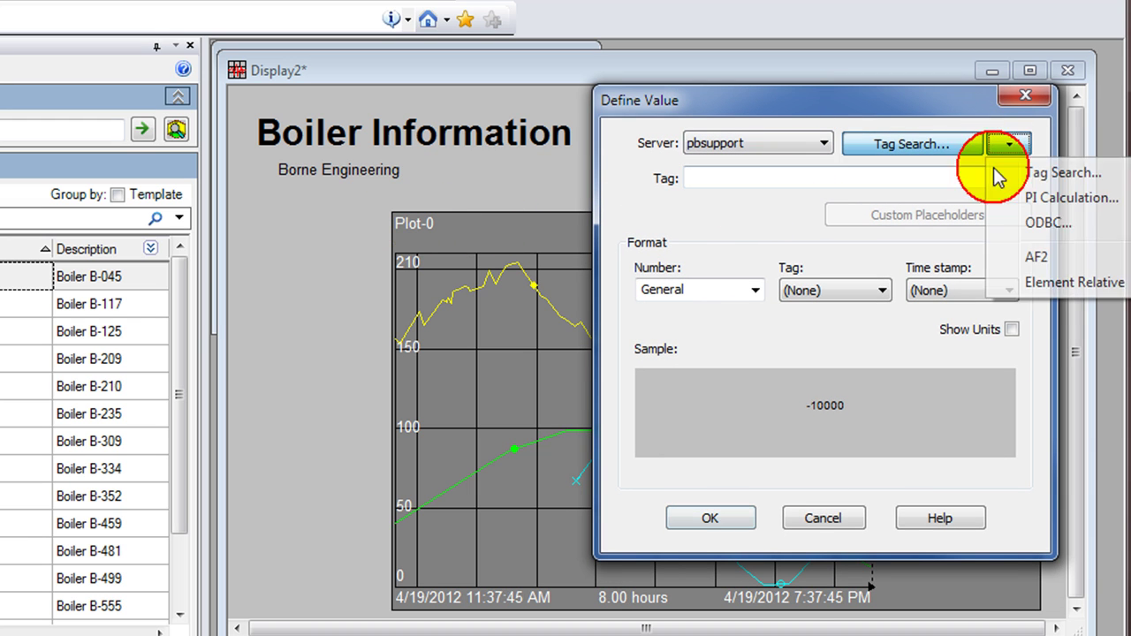
click(1039, 283)
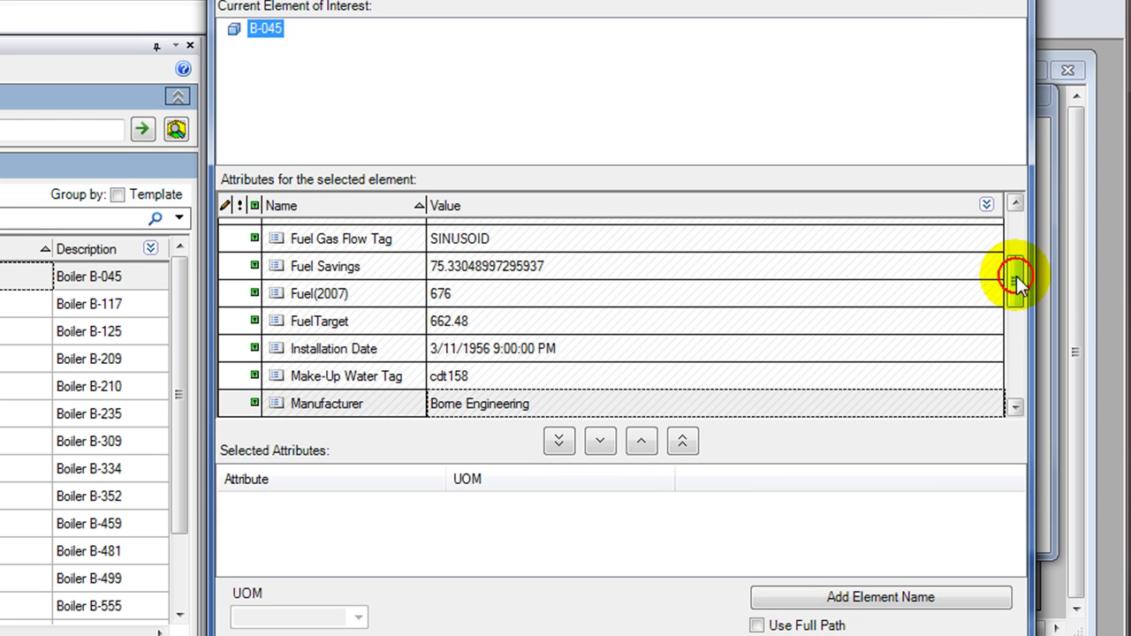
drag(1016, 281, 934, 328)
click(504, 305)
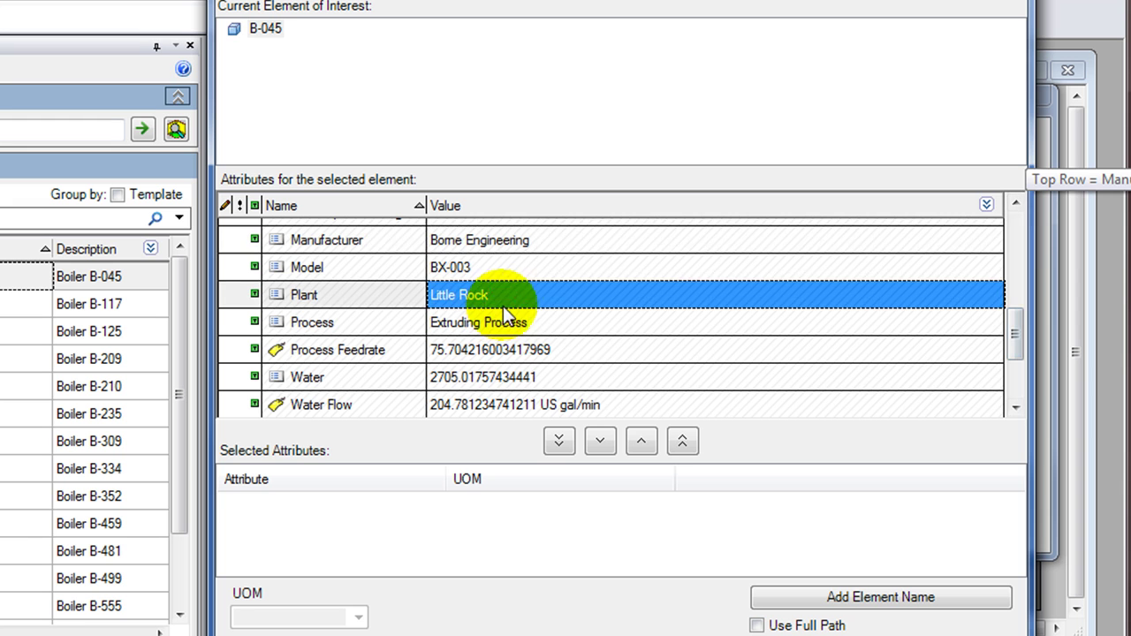
click(604, 440)
click(637, 629)
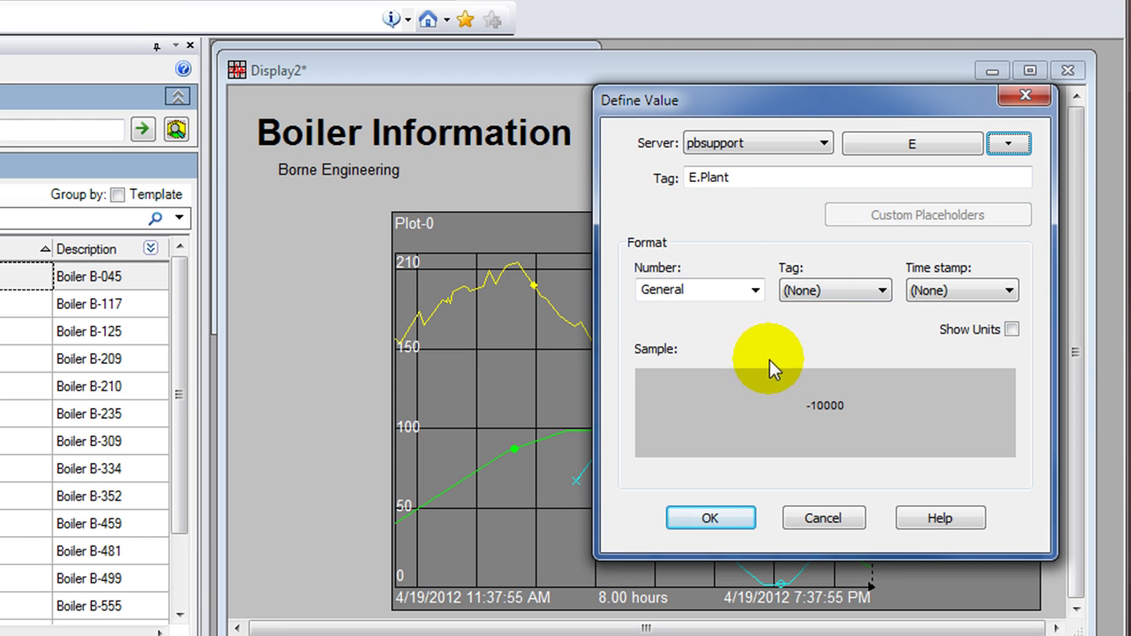
click(870, 292)
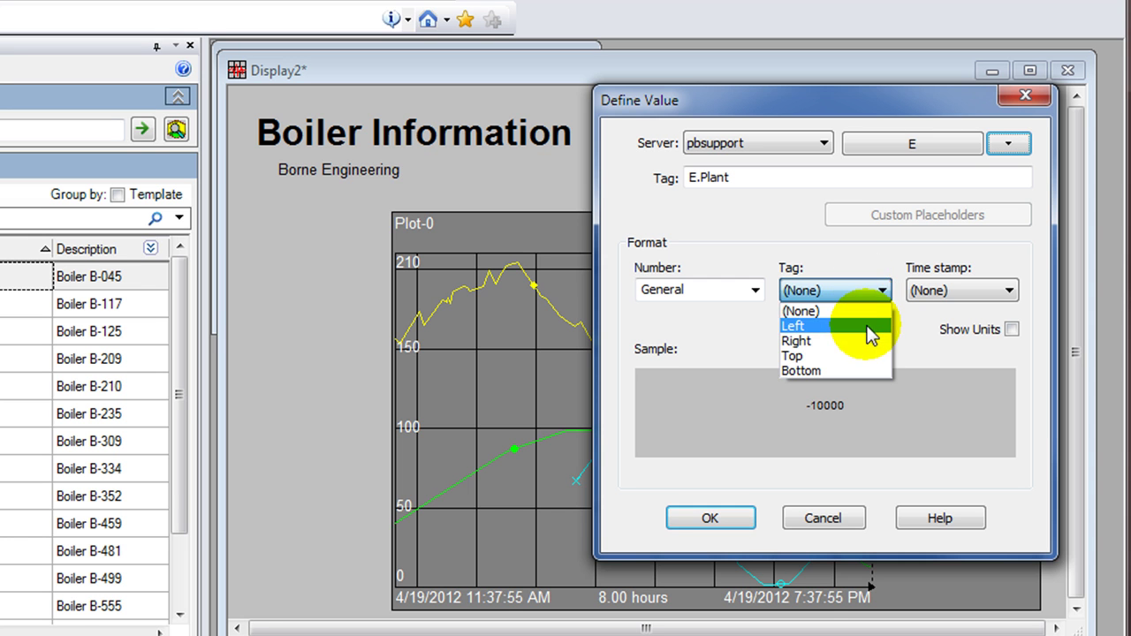
click(871, 325)
click(729, 525)
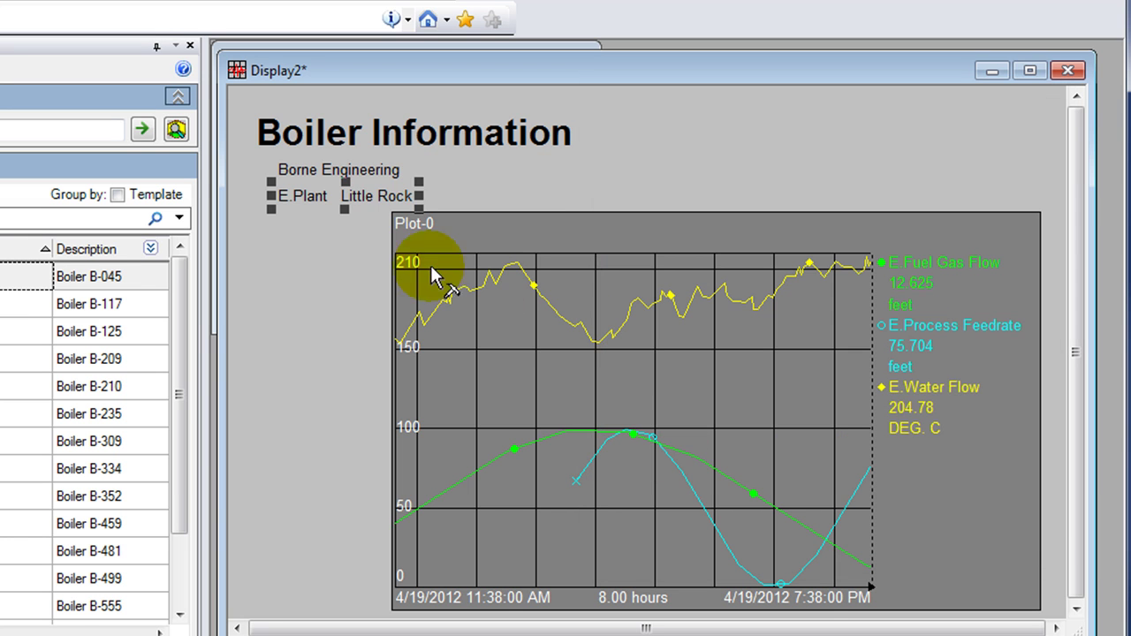
Give Borne Engineering a left E.Manufacturer label and align it above the E.Plant line.
drag(362, 179, 431, 177)
click(309, 204)
click(404, 171)
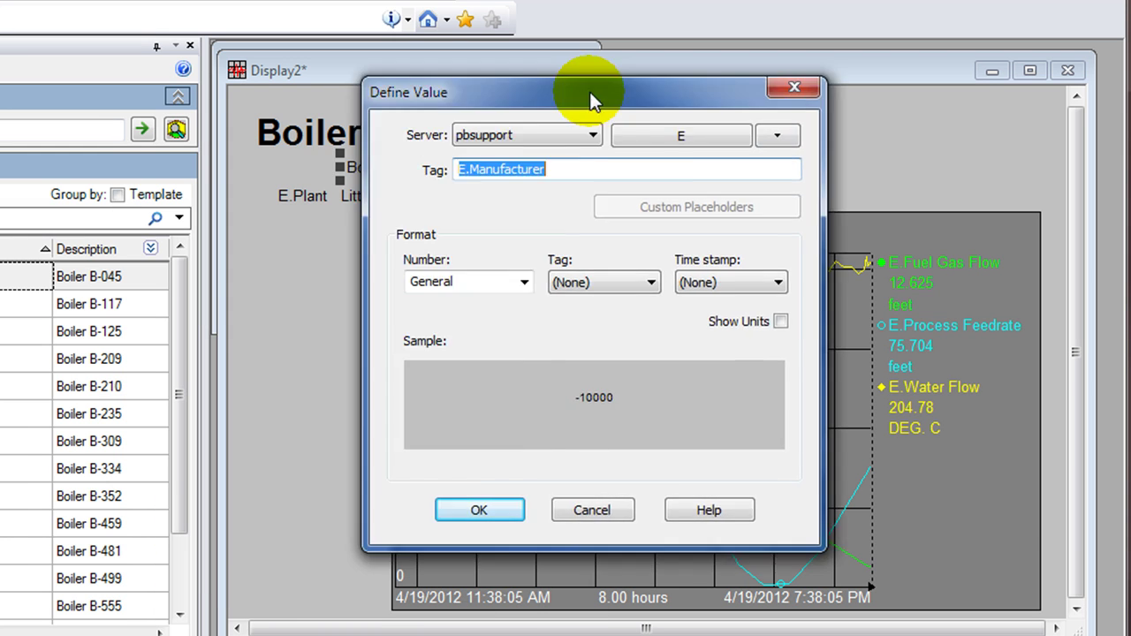
drag(579, 88, 740, 70)
click(842, 255)
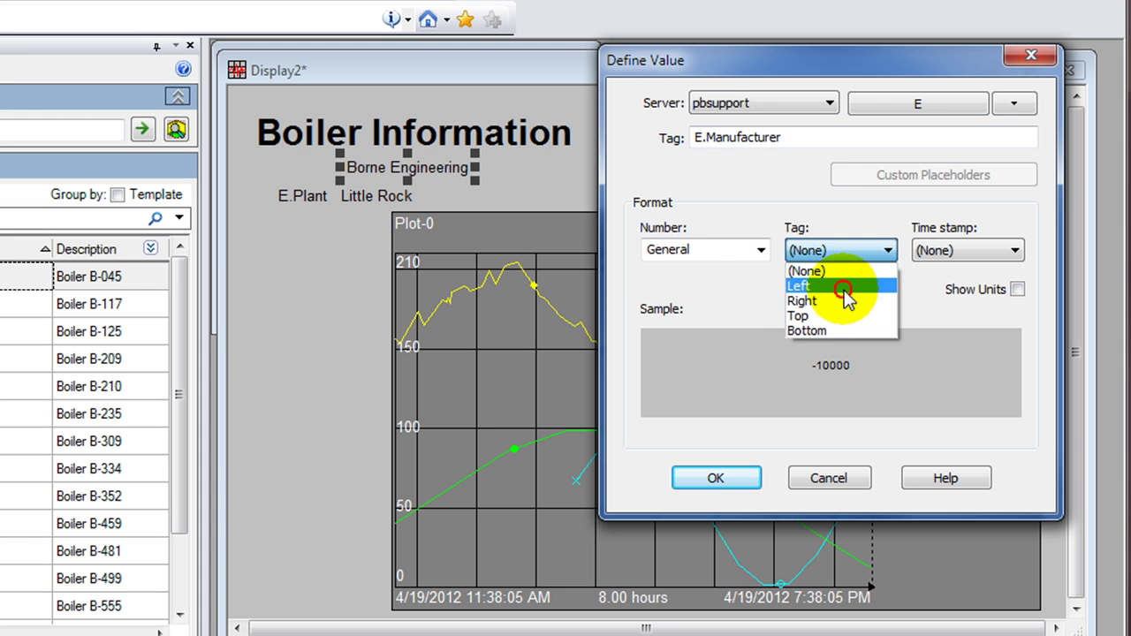
click(848, 281)
click(716, 477)
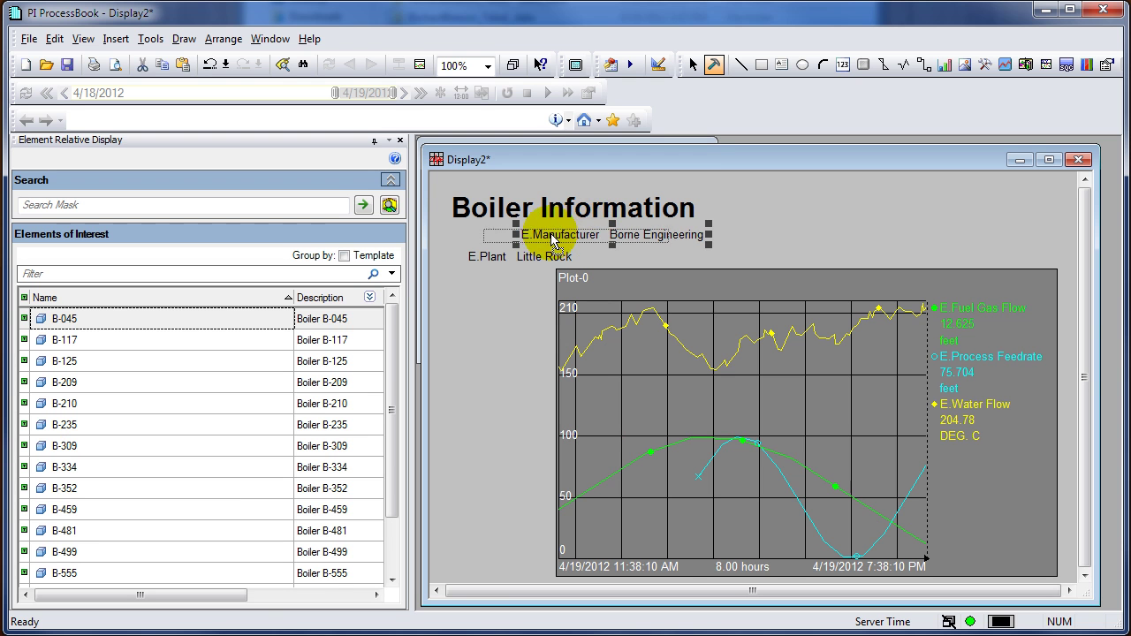
drag(552, 238, 537, 240)
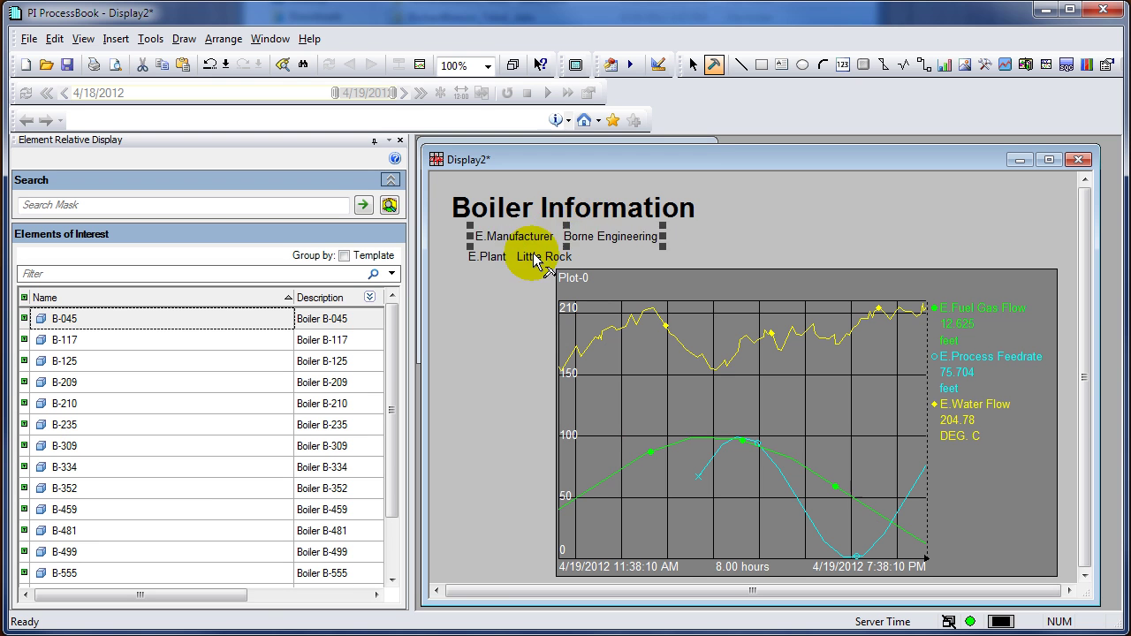
Add the Fuel Gas Flow value 12.6249, labelled E.Fuel Gas Flow on the left, beside Plot-0.
click(843, 67)
click(459, 306)
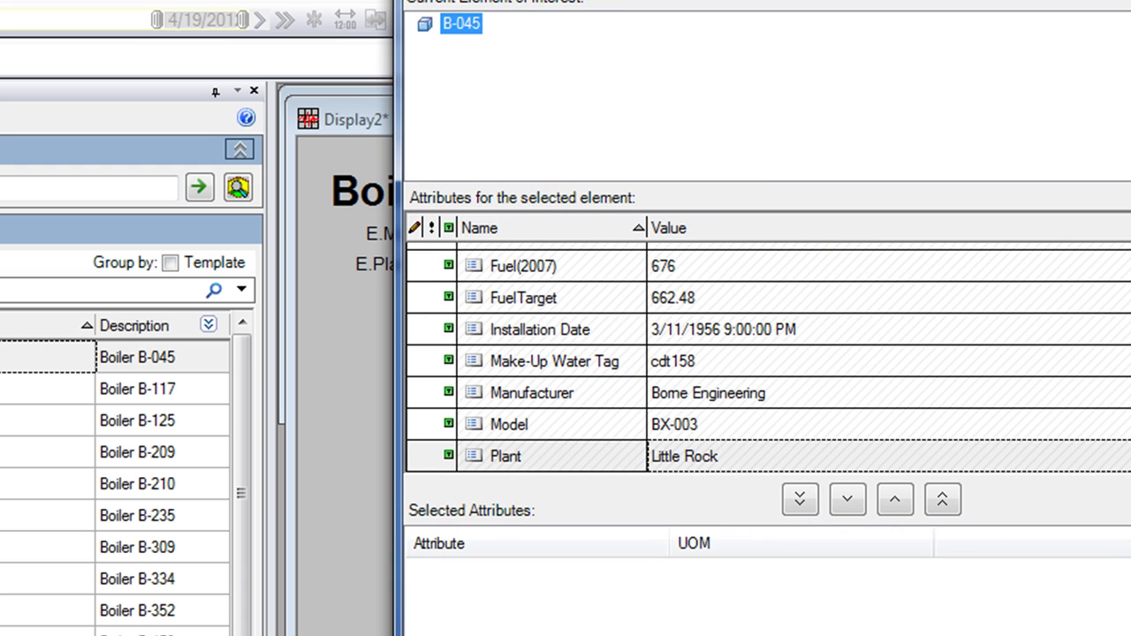
scroll(769, 360, up, 2)
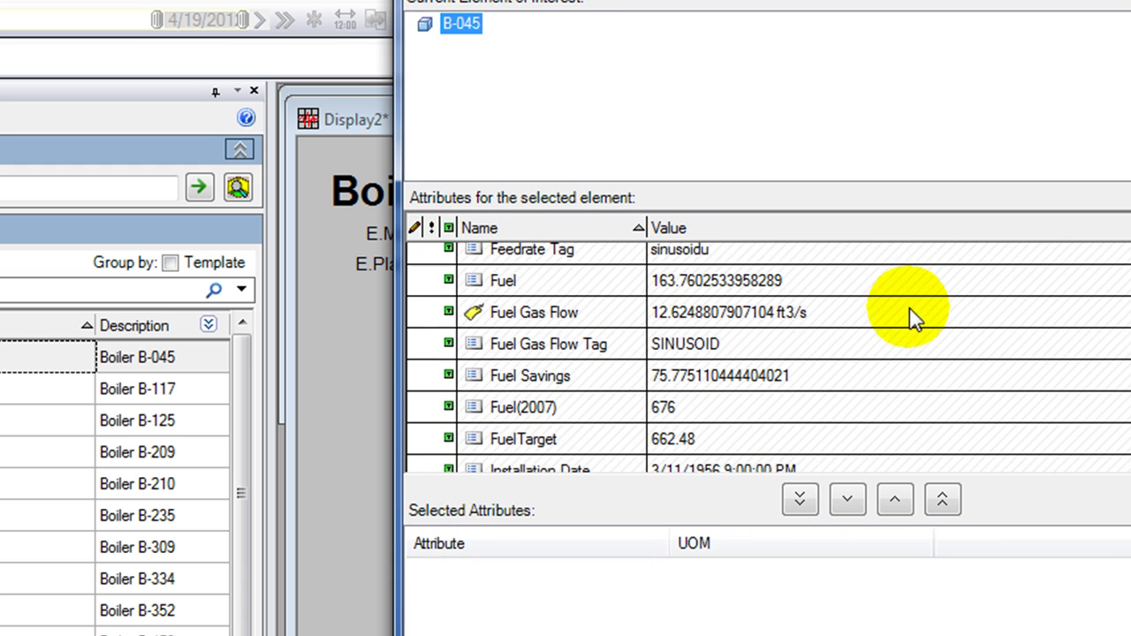
click(909, 313)
click(846, 498)
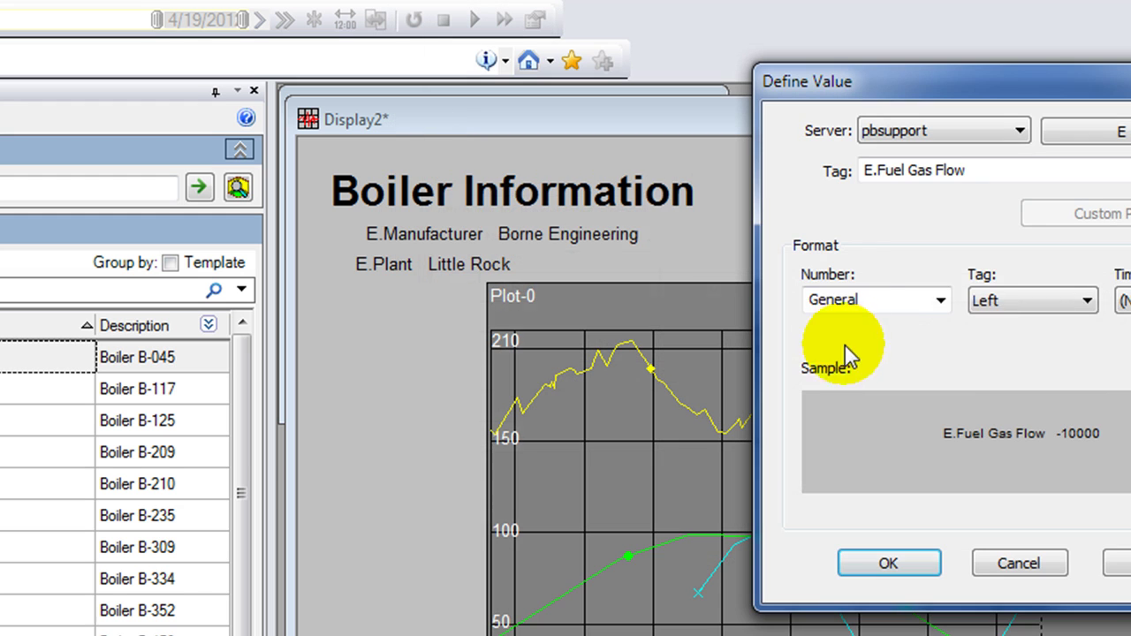
click(1060, 298)
click(1059, 305)
click(919, 572)
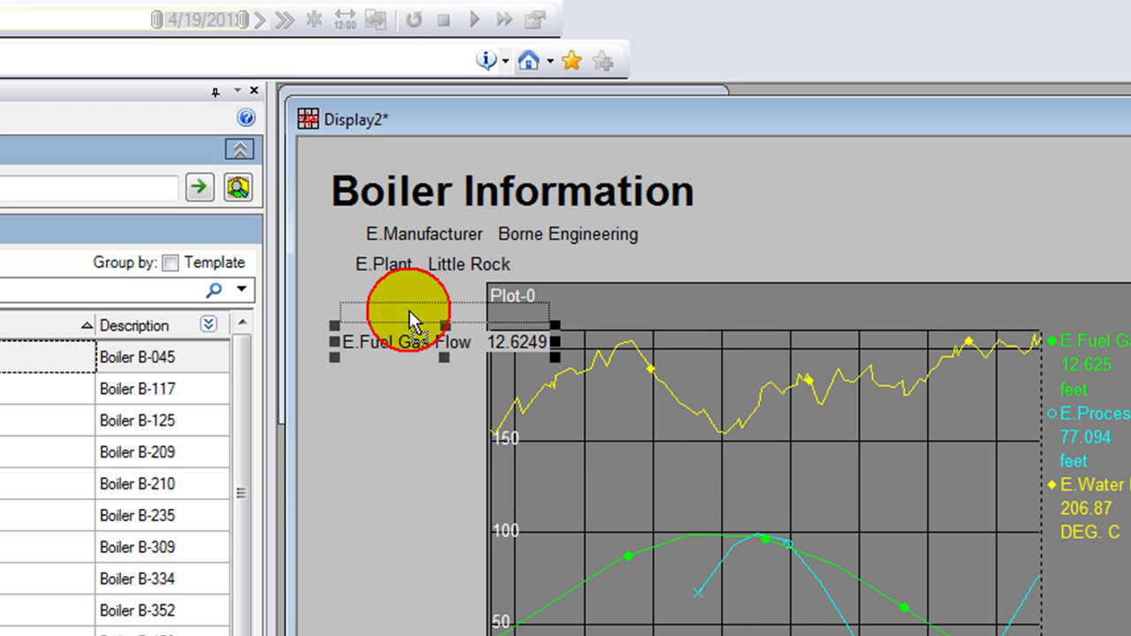
drag(410, 310, 411, 311)
click(375, 393)
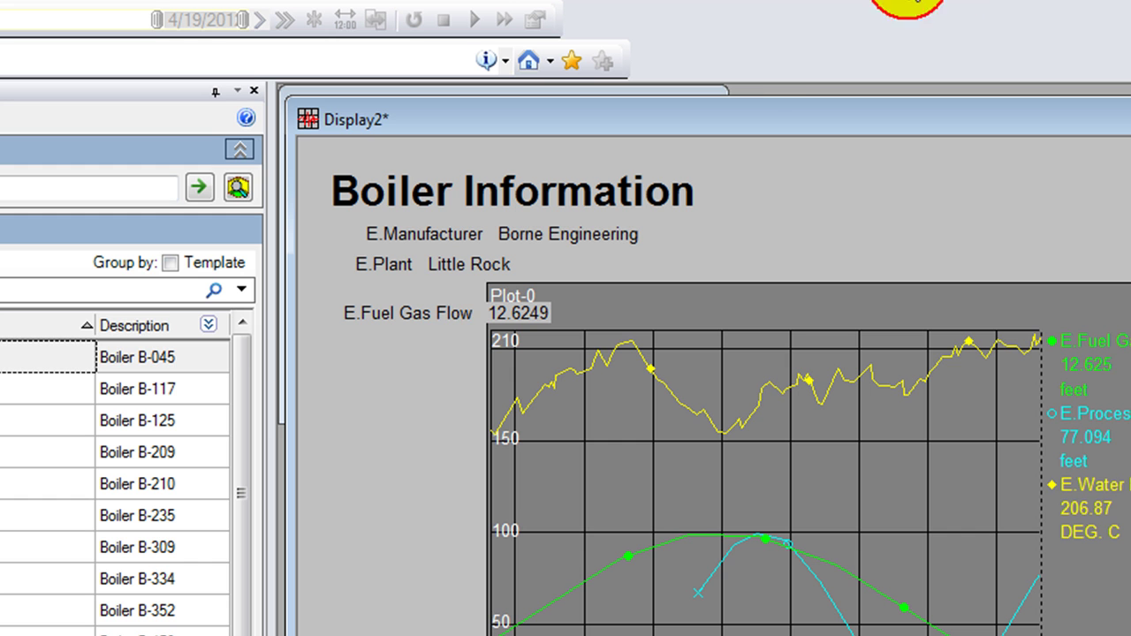
click(337, 349)
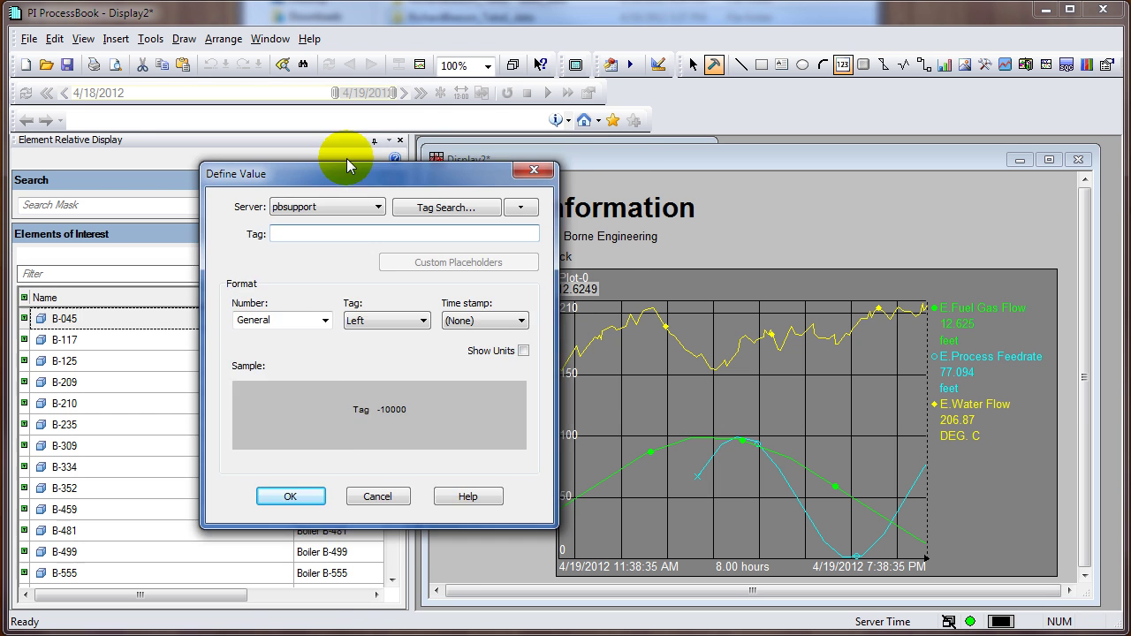
Place an element-relative Process Feedrate value beneath Fuel Gas Flow.
drag(181, 105, 273, 21)
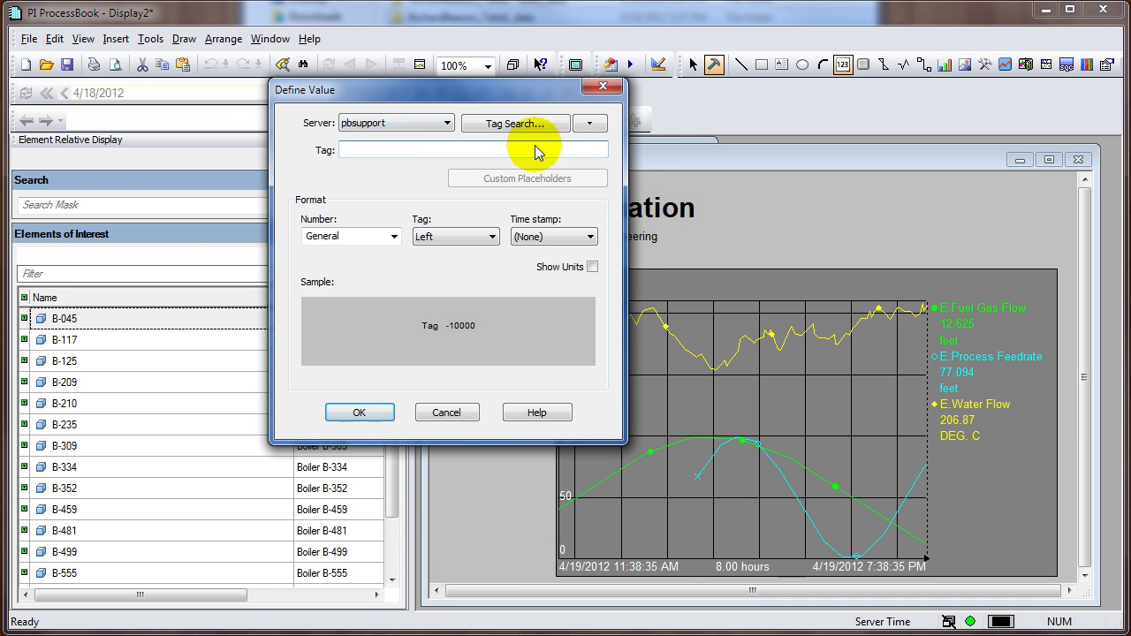
click(589, 123)
click(598, 233)
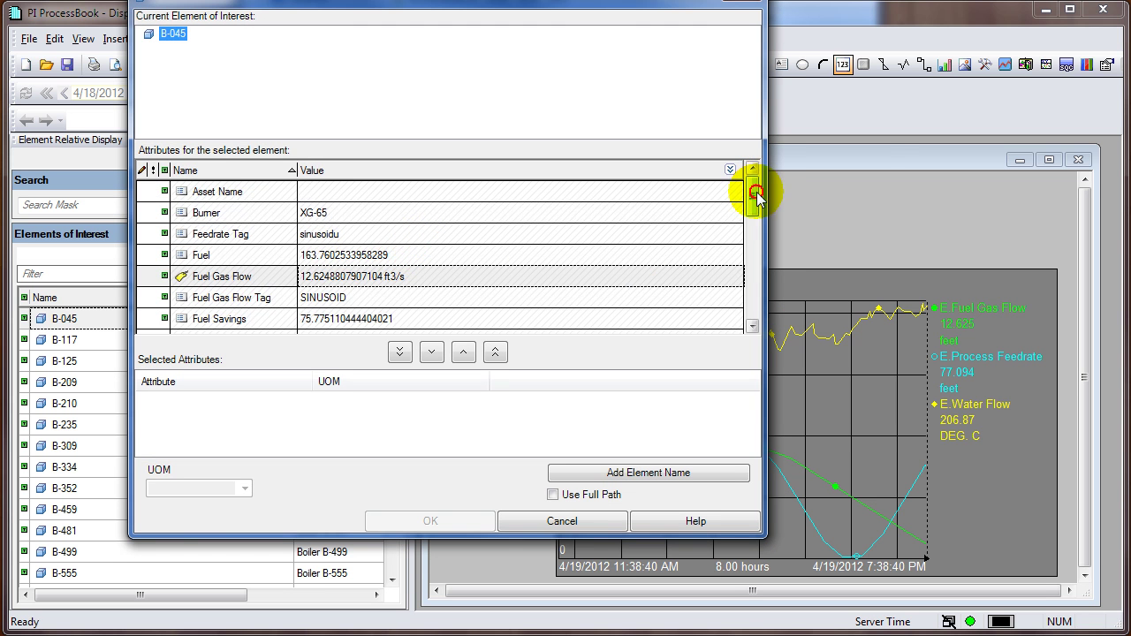
drag(750, 197, 751, 265)
click(380, 279)
click(432, 350)
click(438, 520)
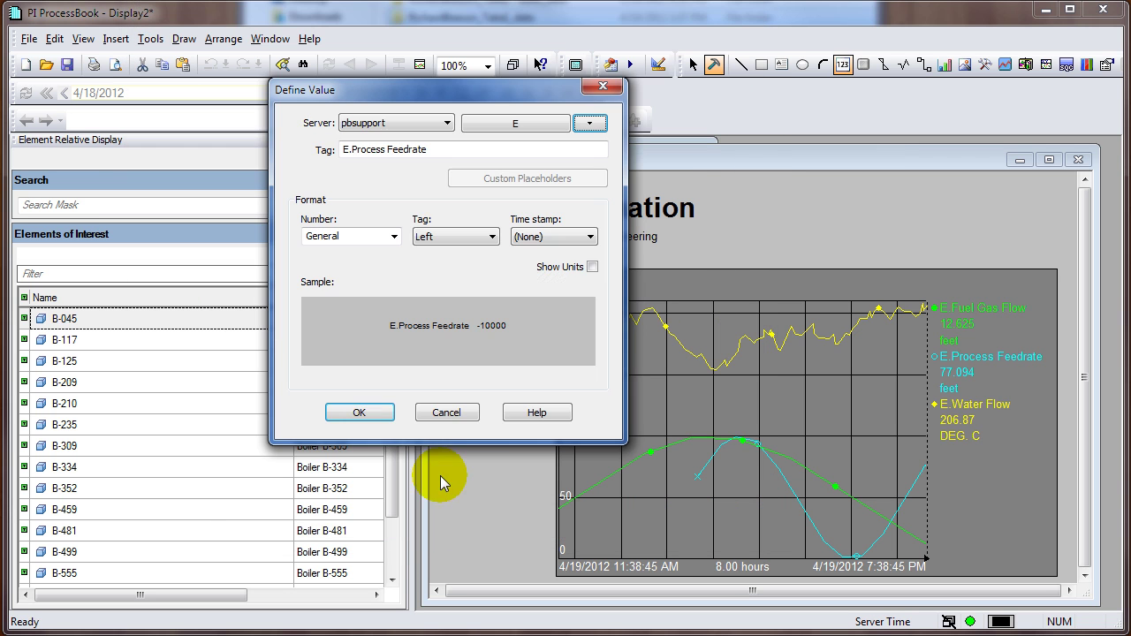
click(360, 415)
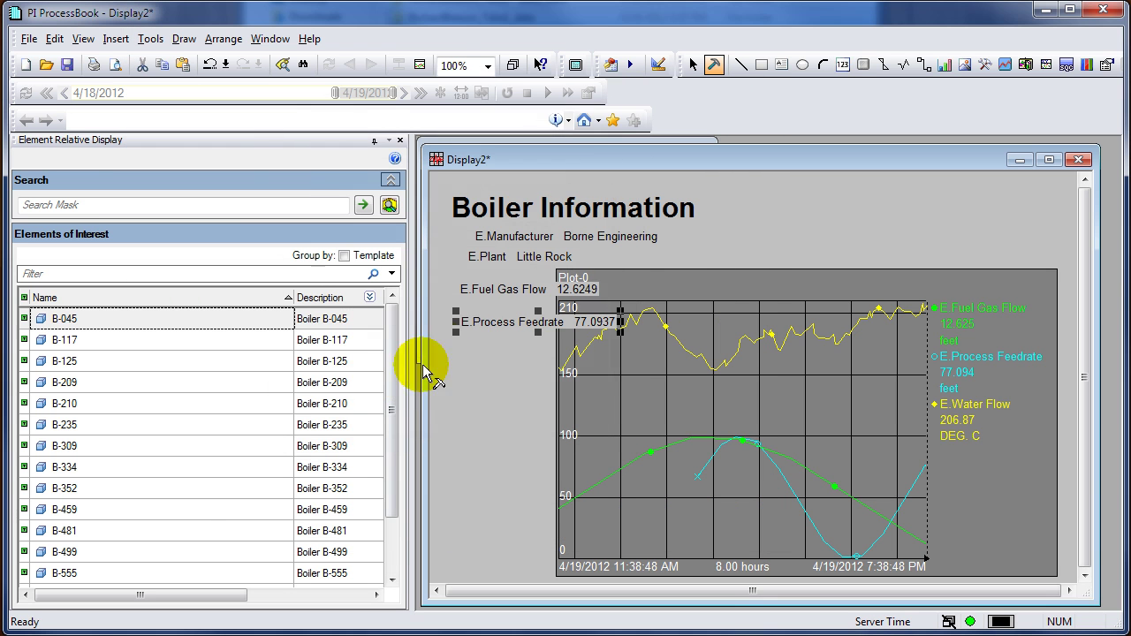
click(484, 315)
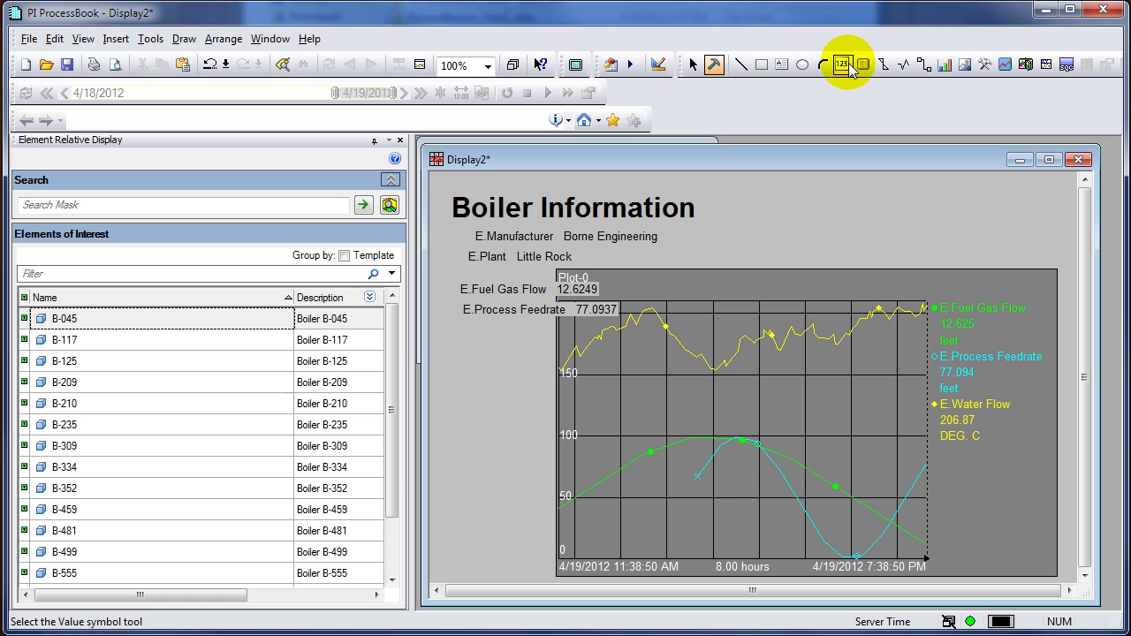
Add an element-relative Water Flow value under Process Feedrate.
click(844, 66)
click(468, 335)
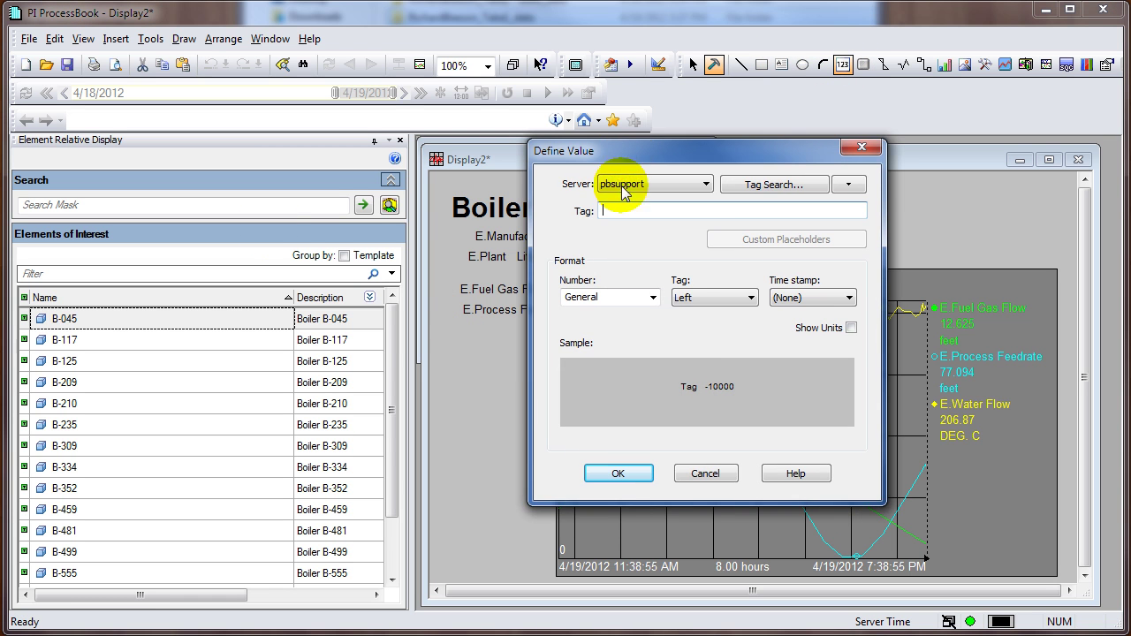
click(848, 183)
click(869, 292)
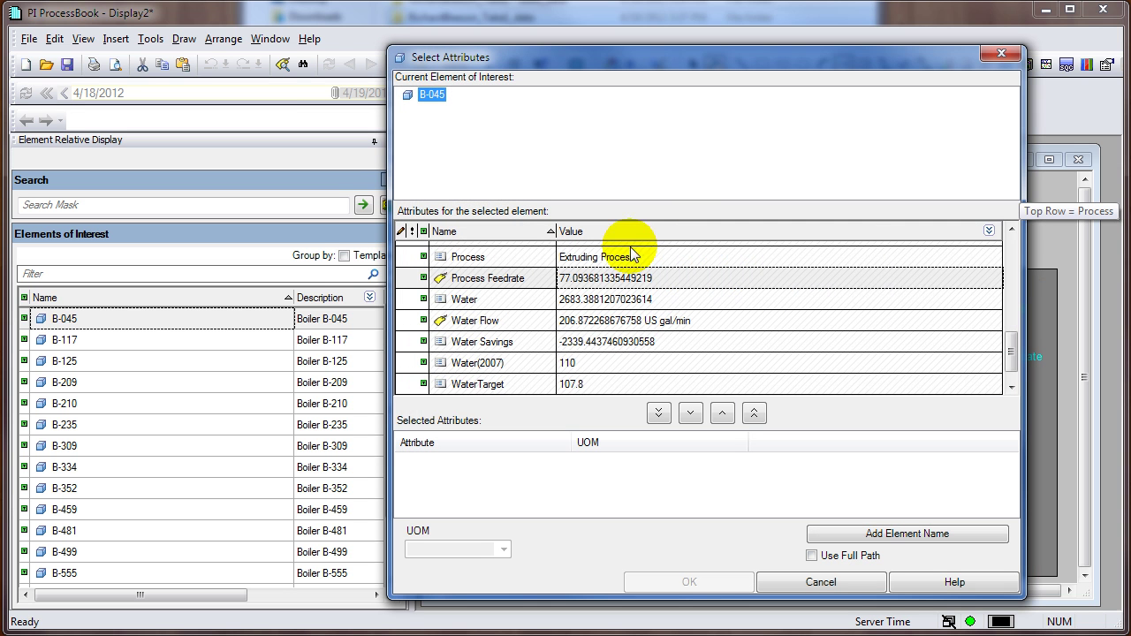
scroll(1010, 359, down, 1)
click(638, 301)
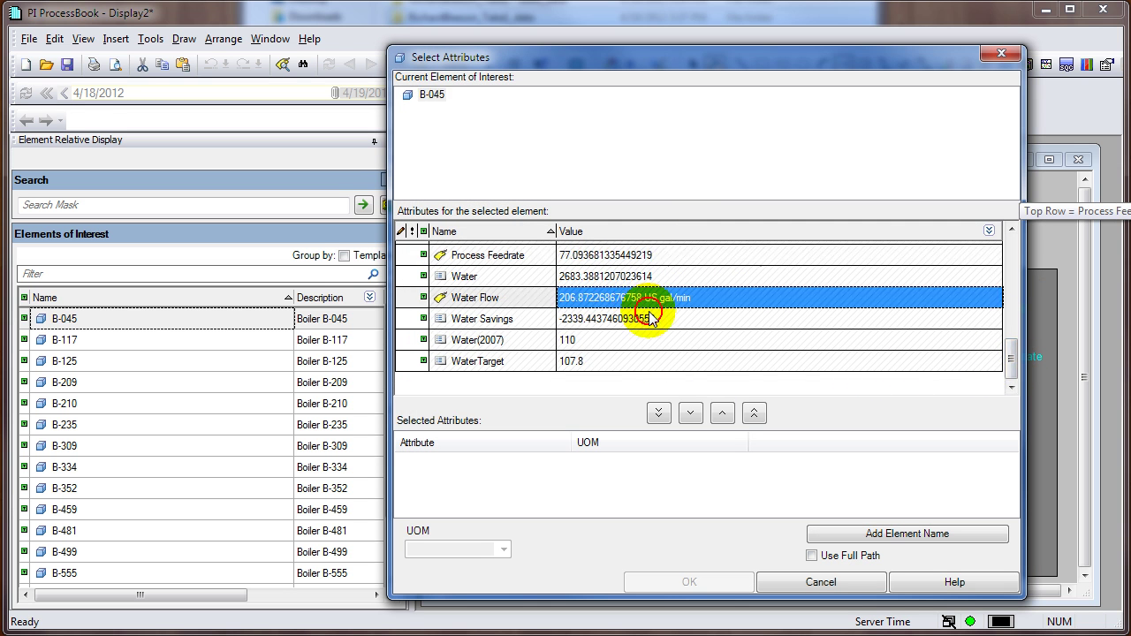
click(690, 413)
click(707, 582)
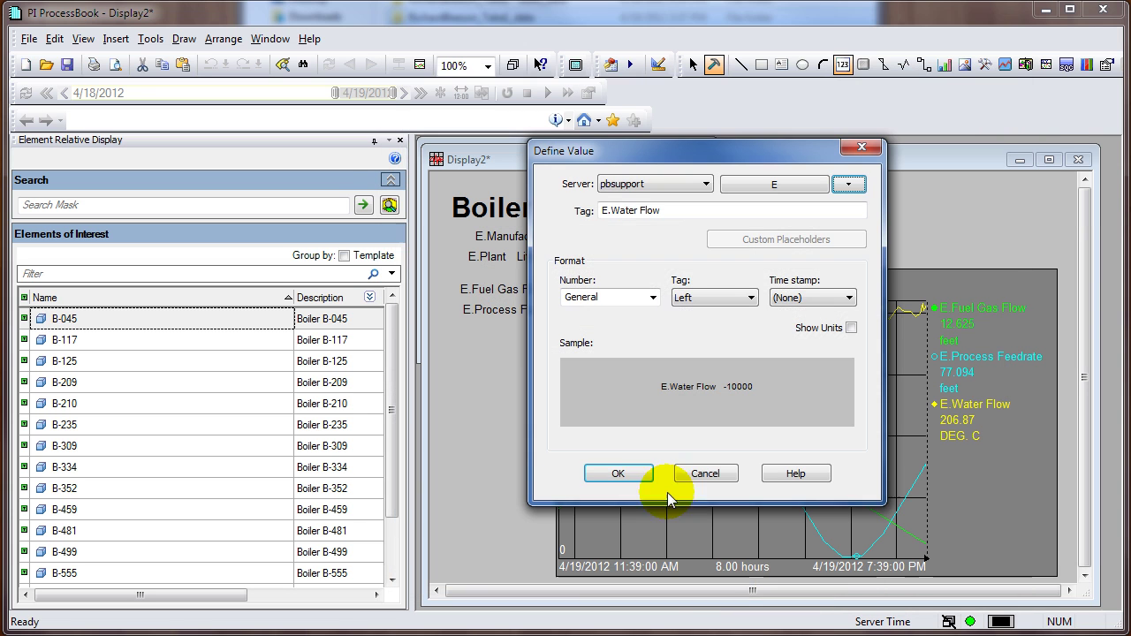
click(619, 474)
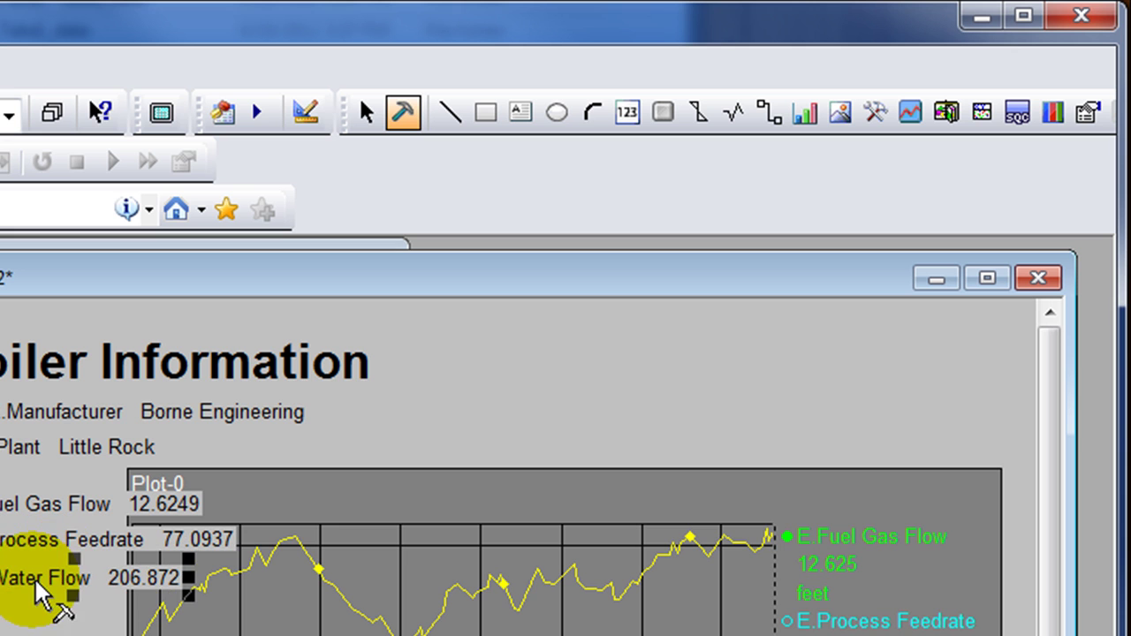
click(442, 402)
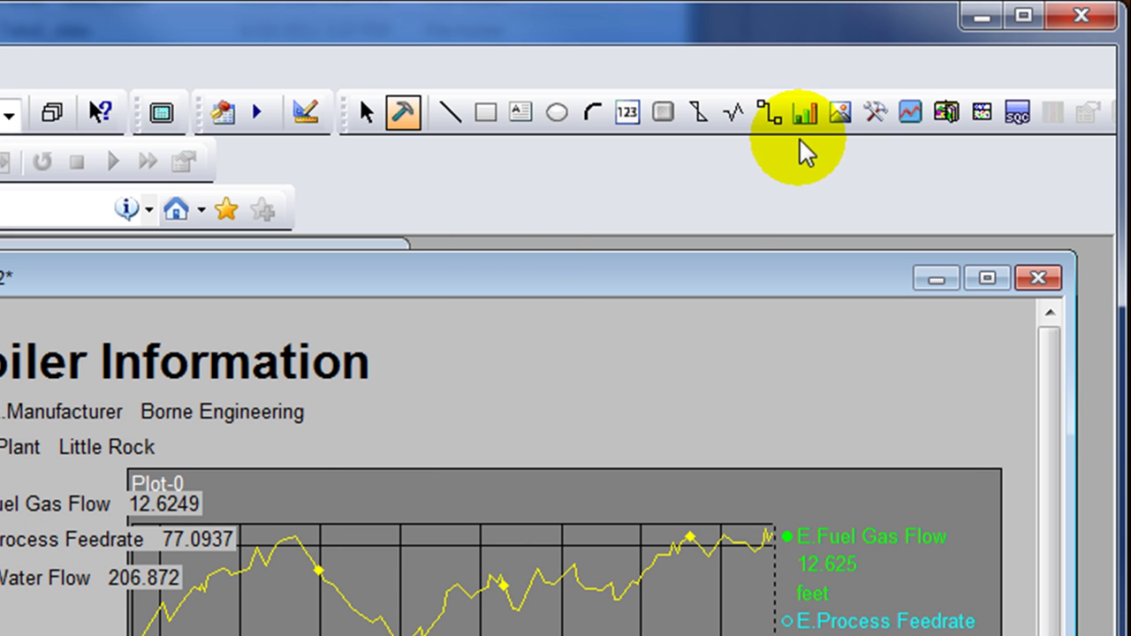
Insert the Boilers > Boiler with flames library symbol beside the title and shrink it.
click(941, 122)
drag(443, 320, 642, 452)
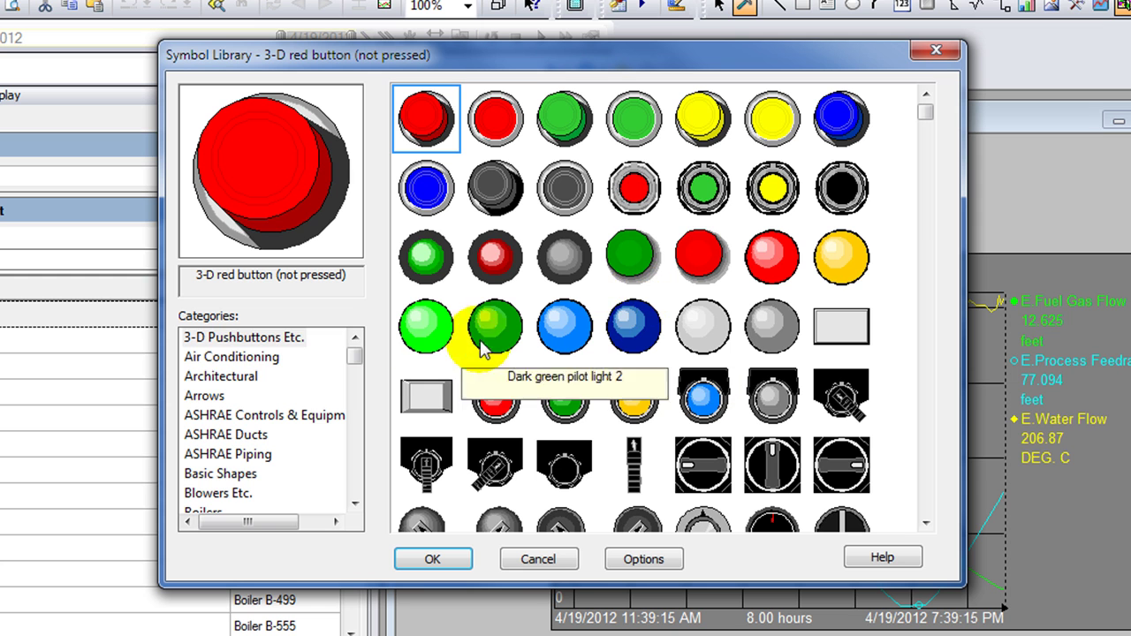
drag(353, 360, 354, 370)
click(204, 376)
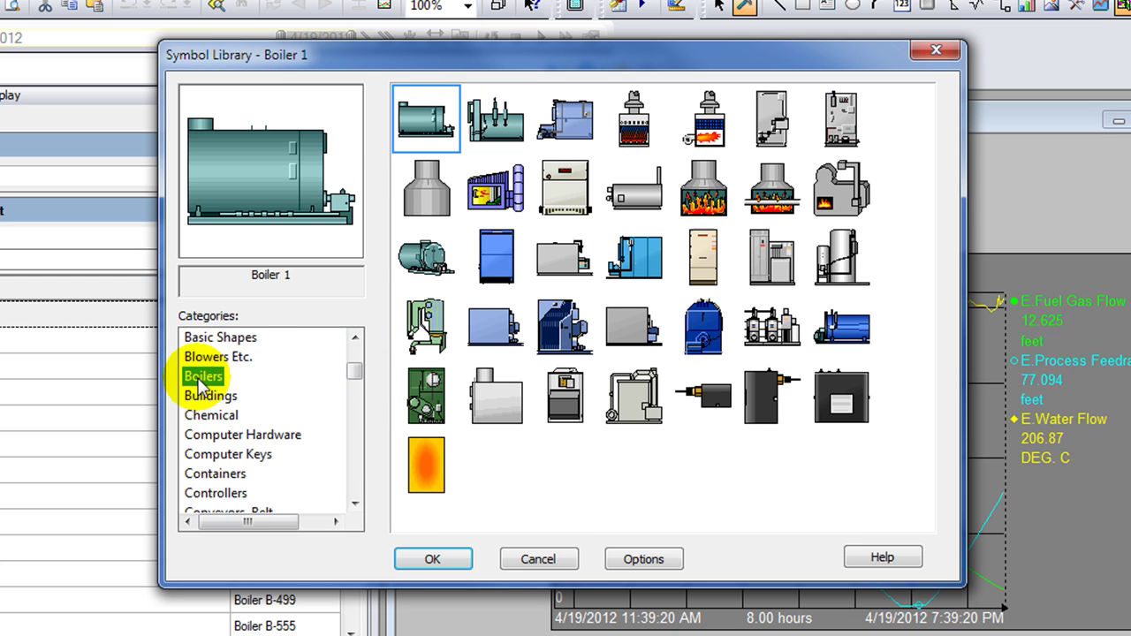
click(717, 179)
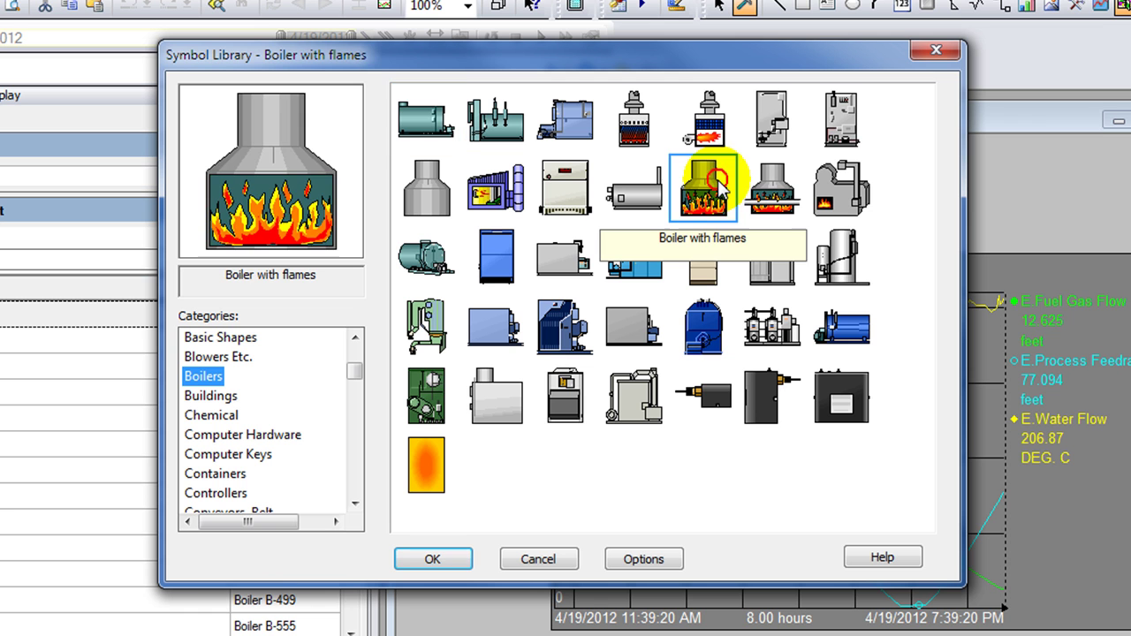
click(432, 558)
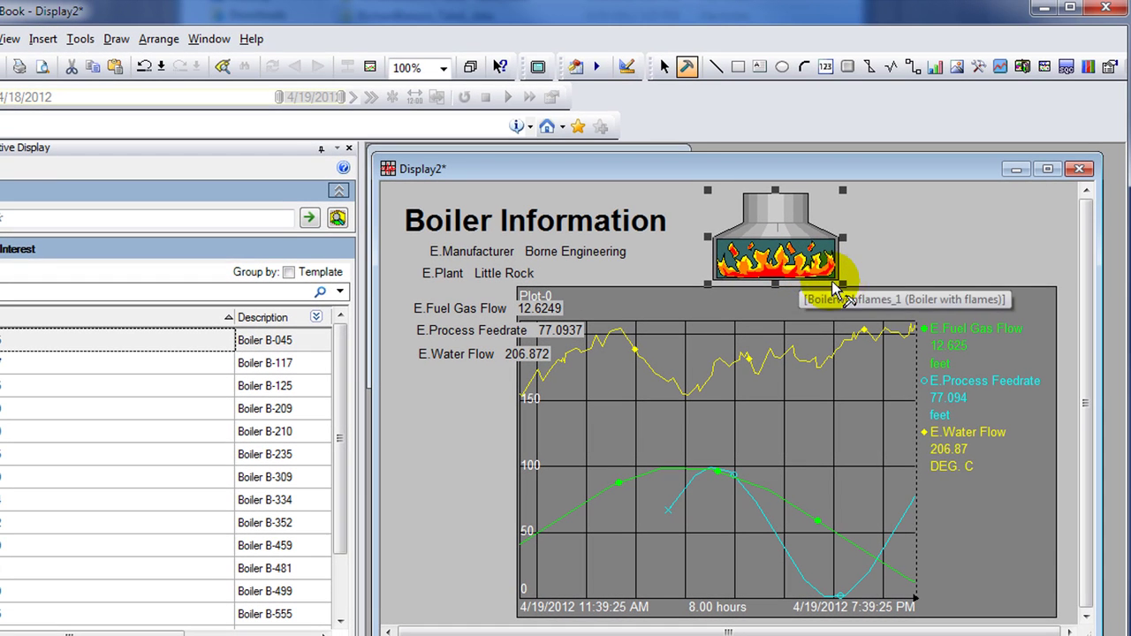
drag(920, 250, 917, 251)
drag(806, 282, 806, 282)
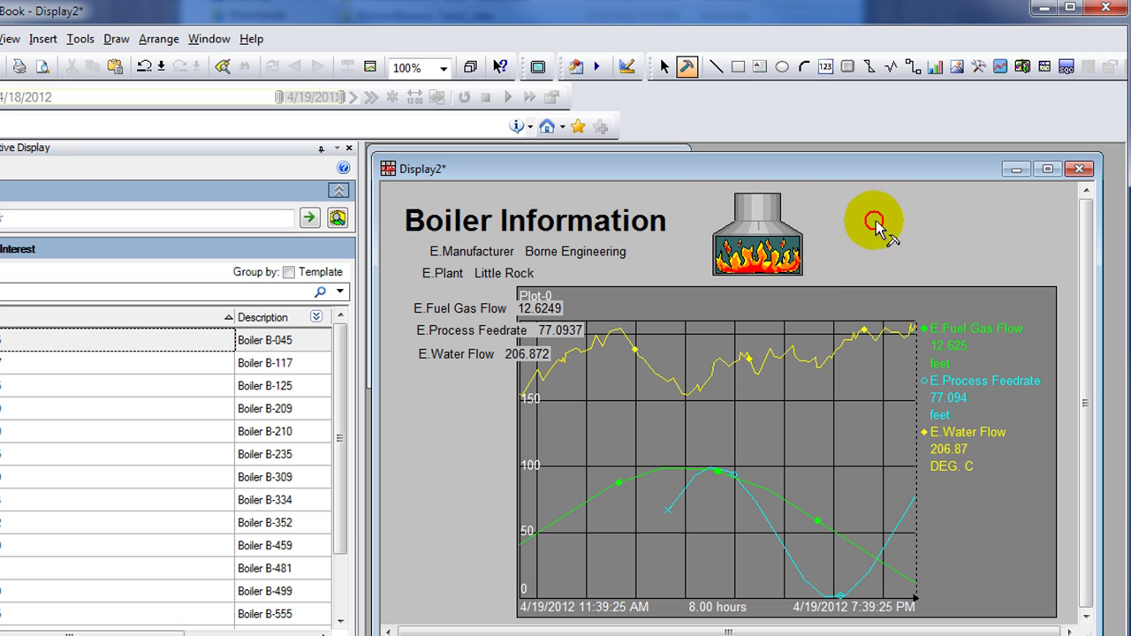
Draw a bar area right of the boiler and set its tag source to Element Relative.
click(934, 68)
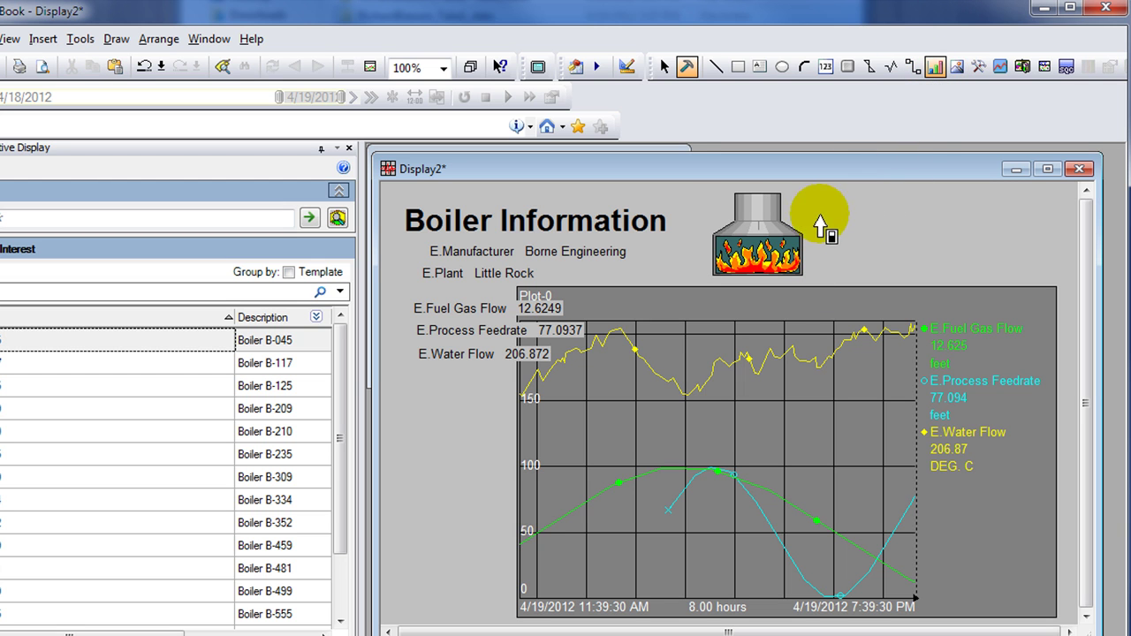
drag(820, 222, 1042, 258)
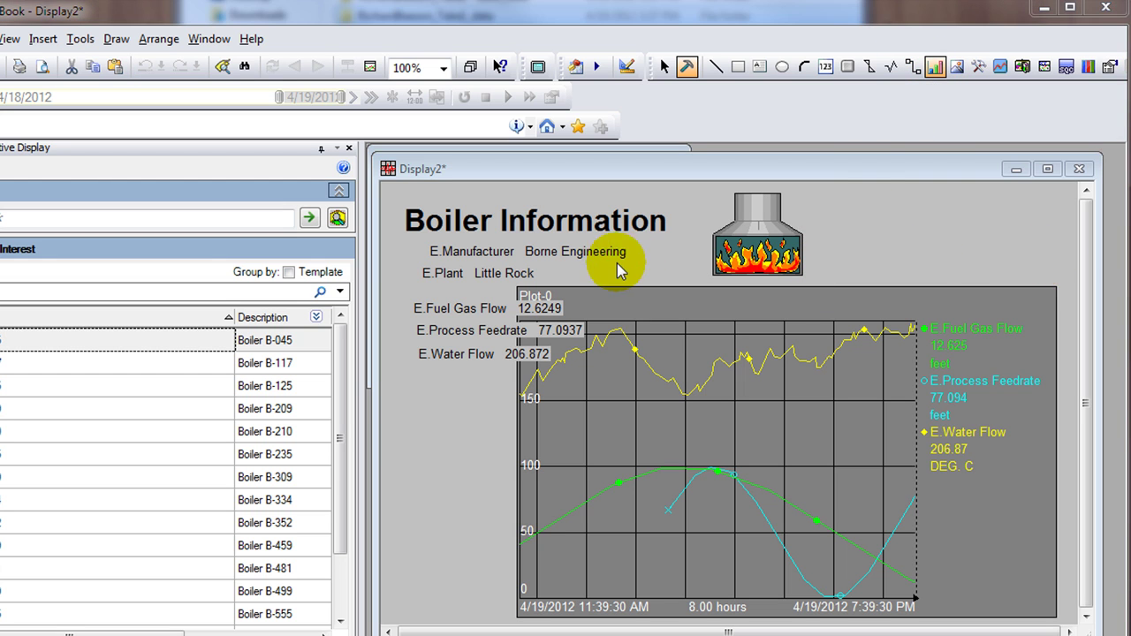
drag(548, 128, 436, 99)
click(643, 135)
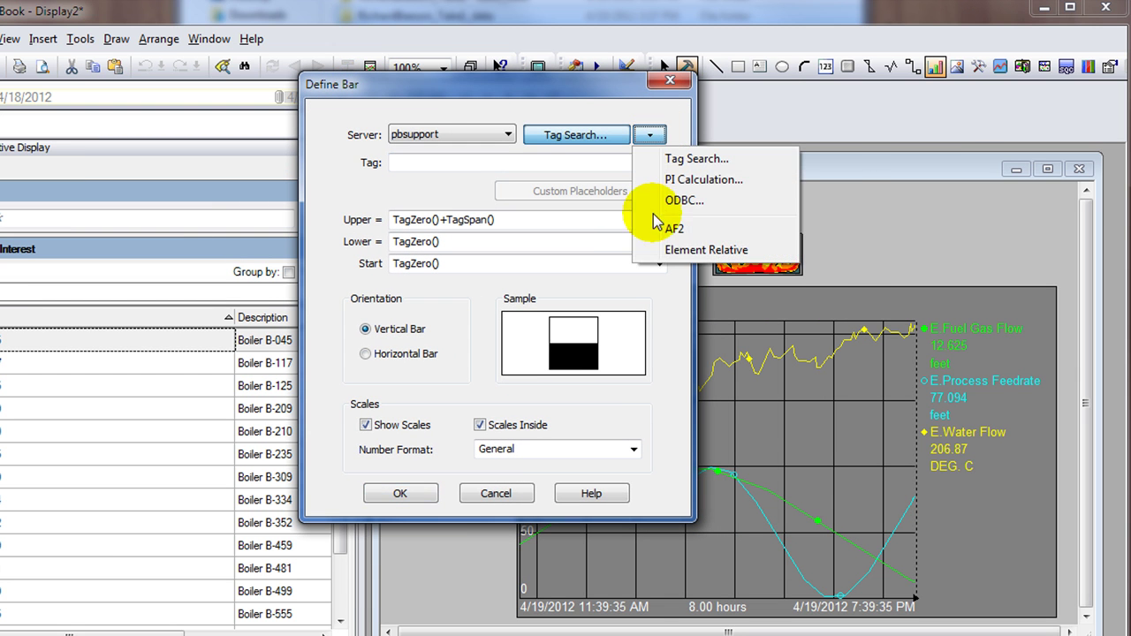
click(695, 251)
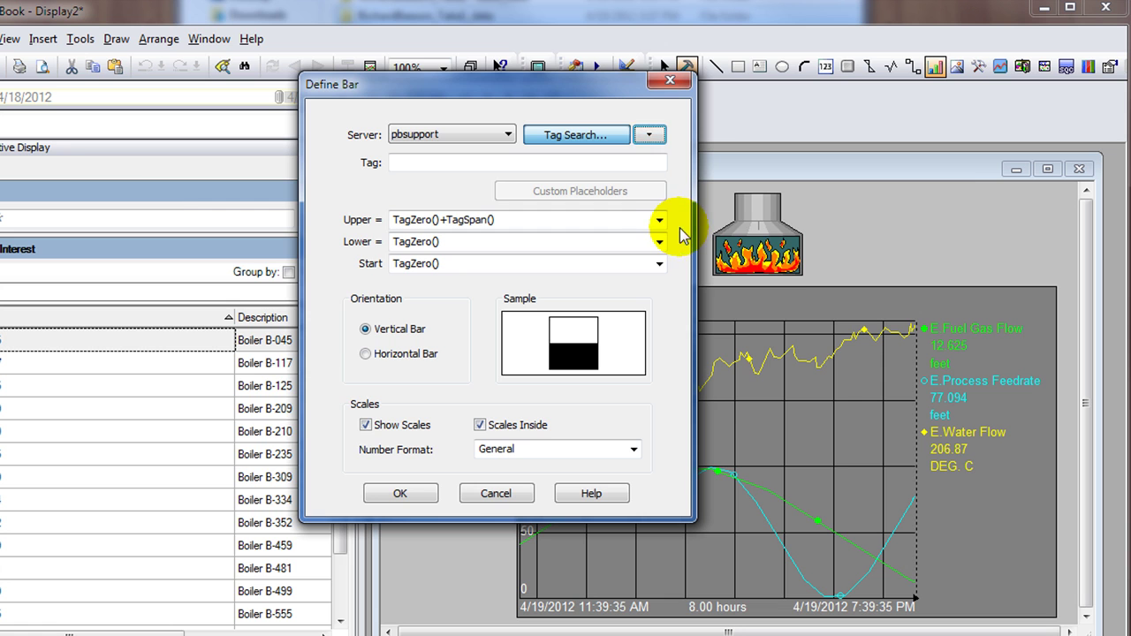
click(659, 221)
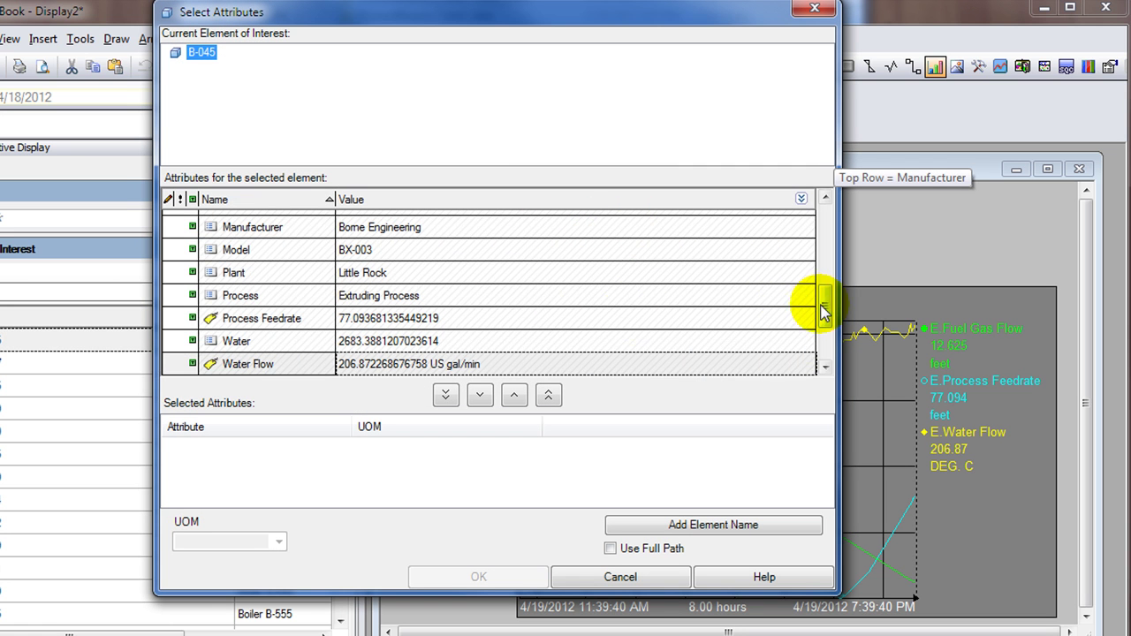
Drive the bar with Fuel Gas Flow, set its upper limit to 100, and make it horizontal.
drag(825, 309, 661, 253)
click(404, 275)
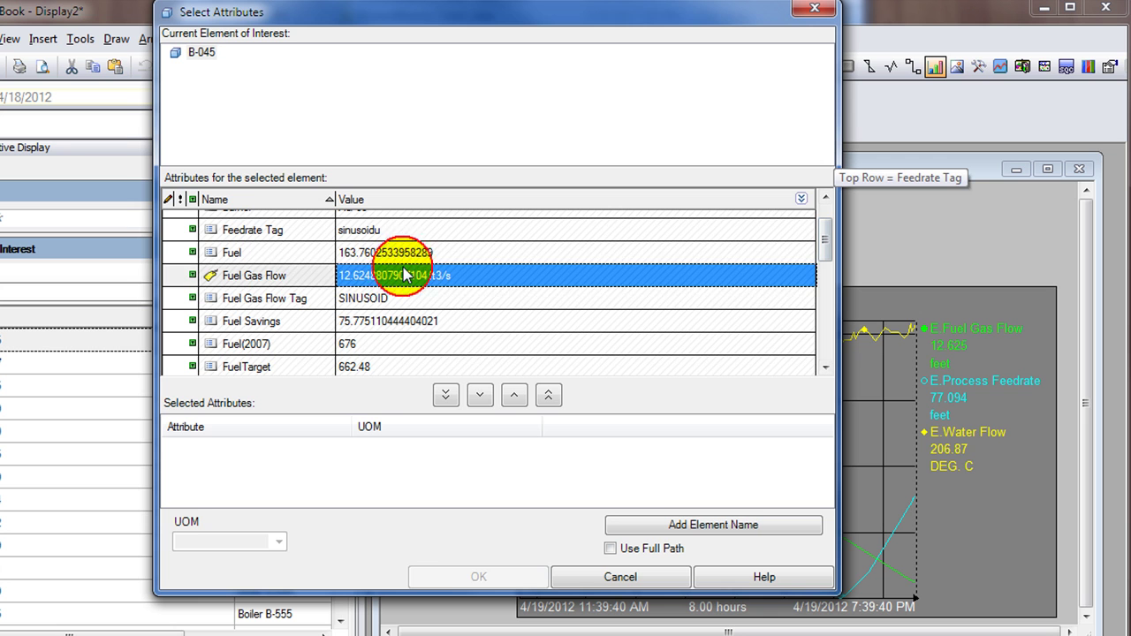
click(478, 397)
click(478, 576)
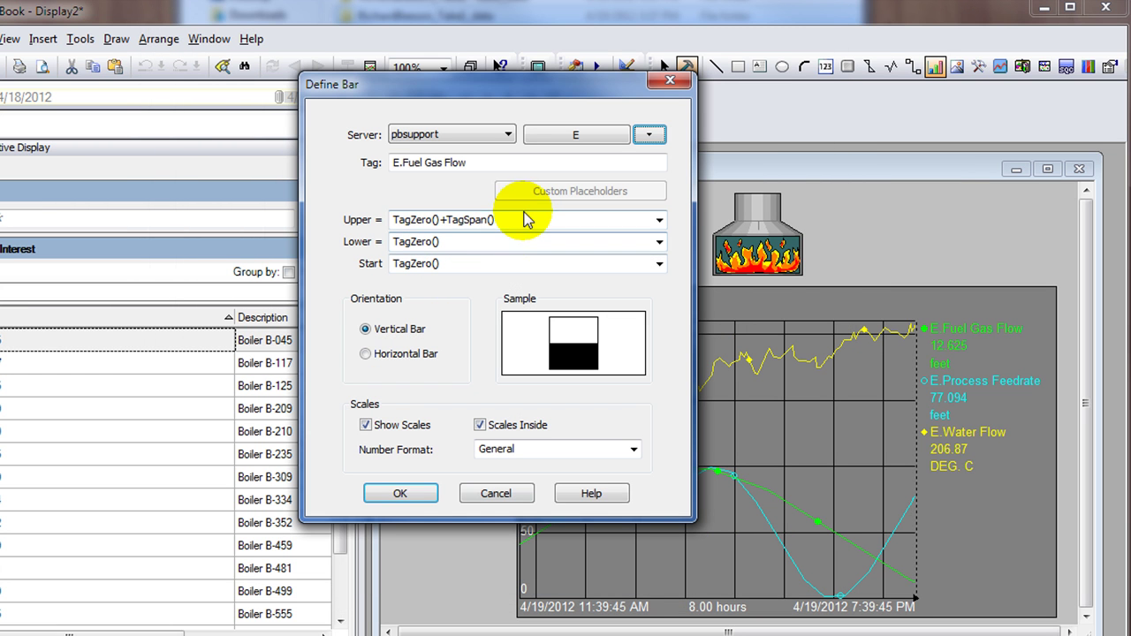
drag(523, 216, 369, 227)
text(1)
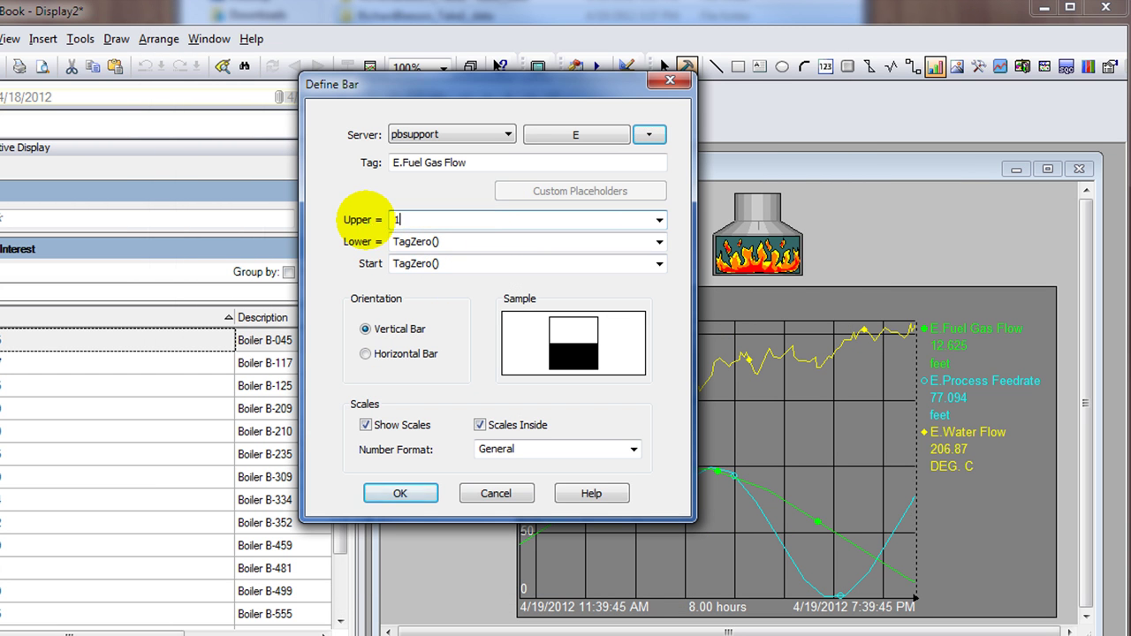
text(00)
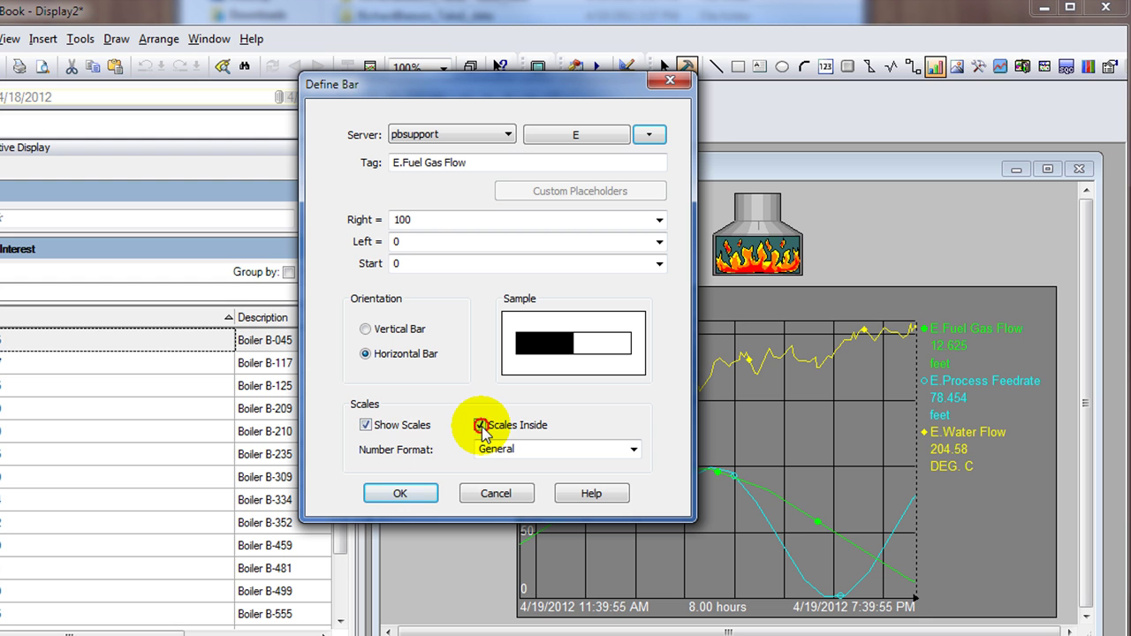
click(404, 493)
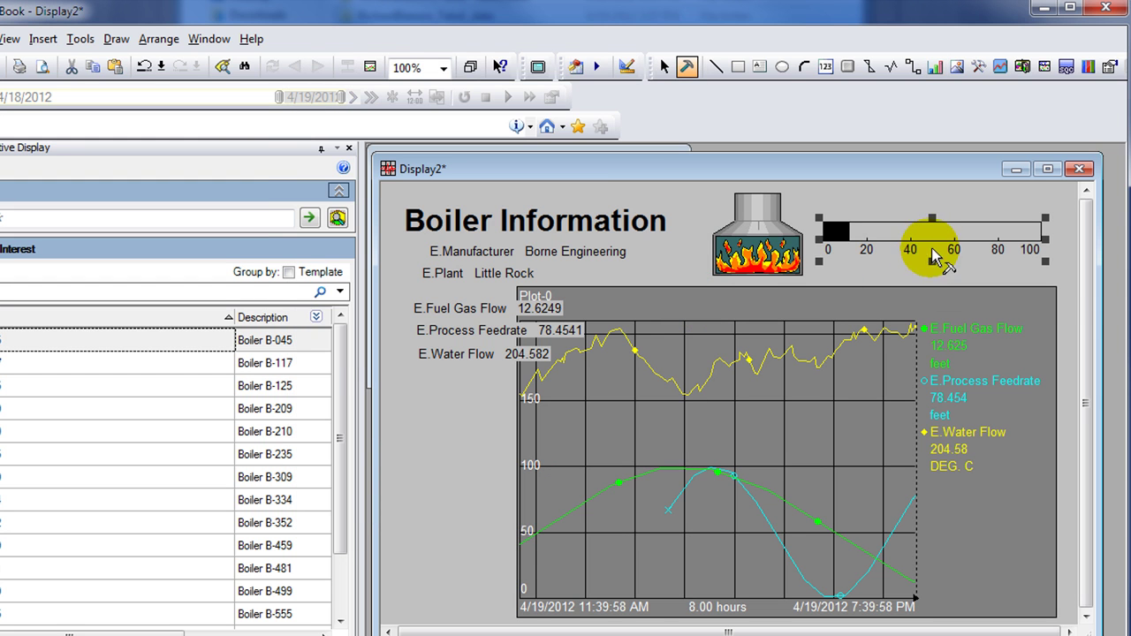
Switch the display through boilers B-117, B-125, B-209, B-210, ending on B-045.
click(202, 369)
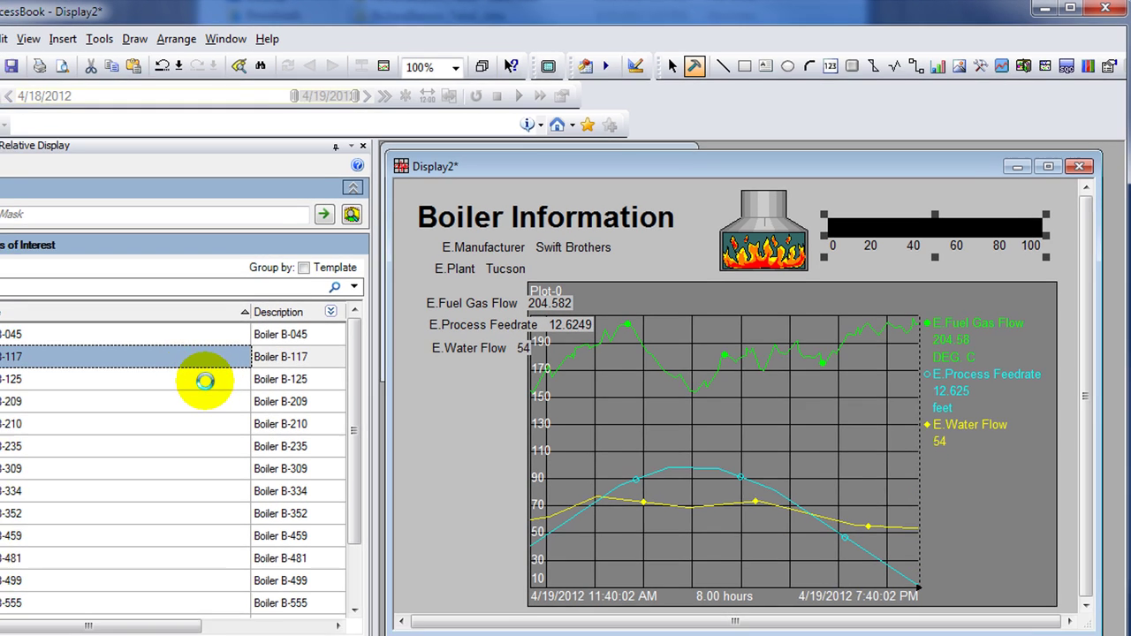
click(205, 381)
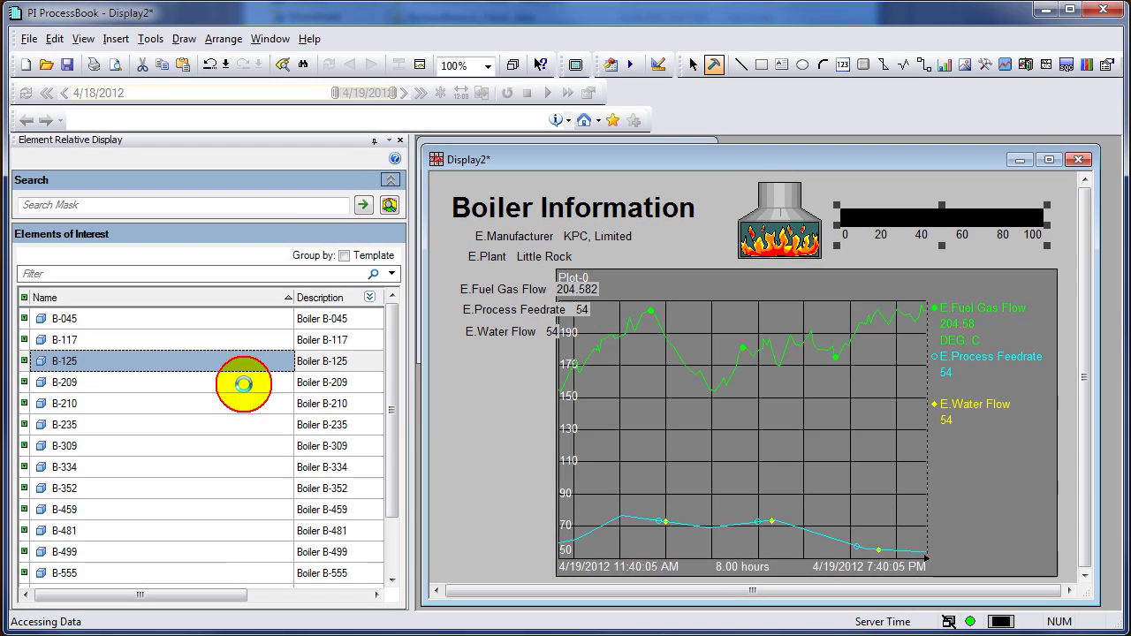
click(241, 389)
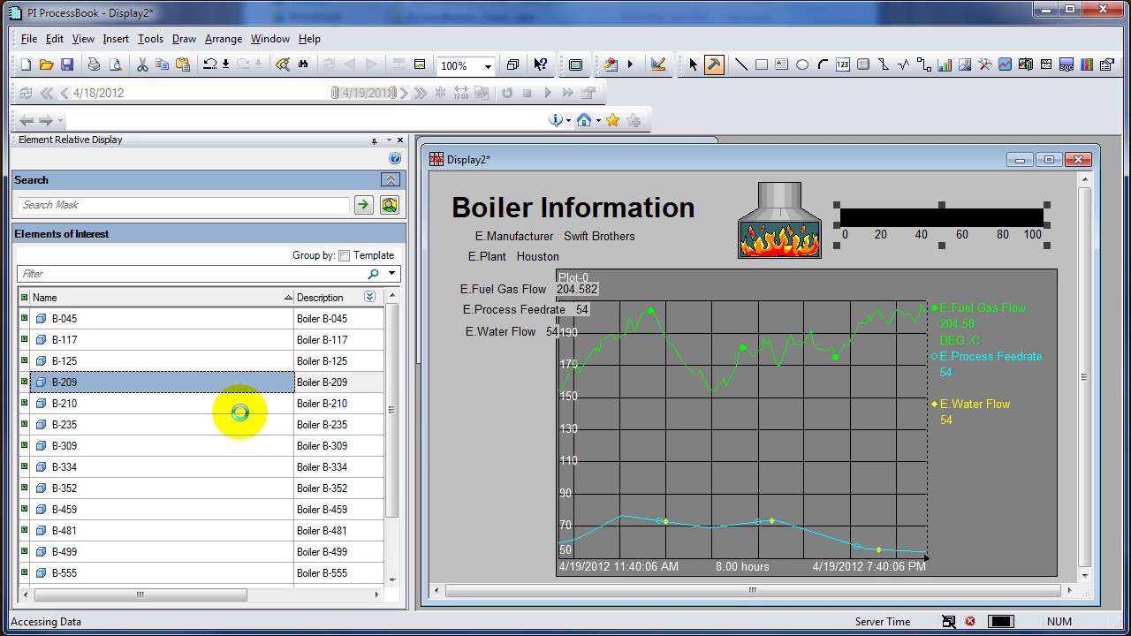
click(240, 413)
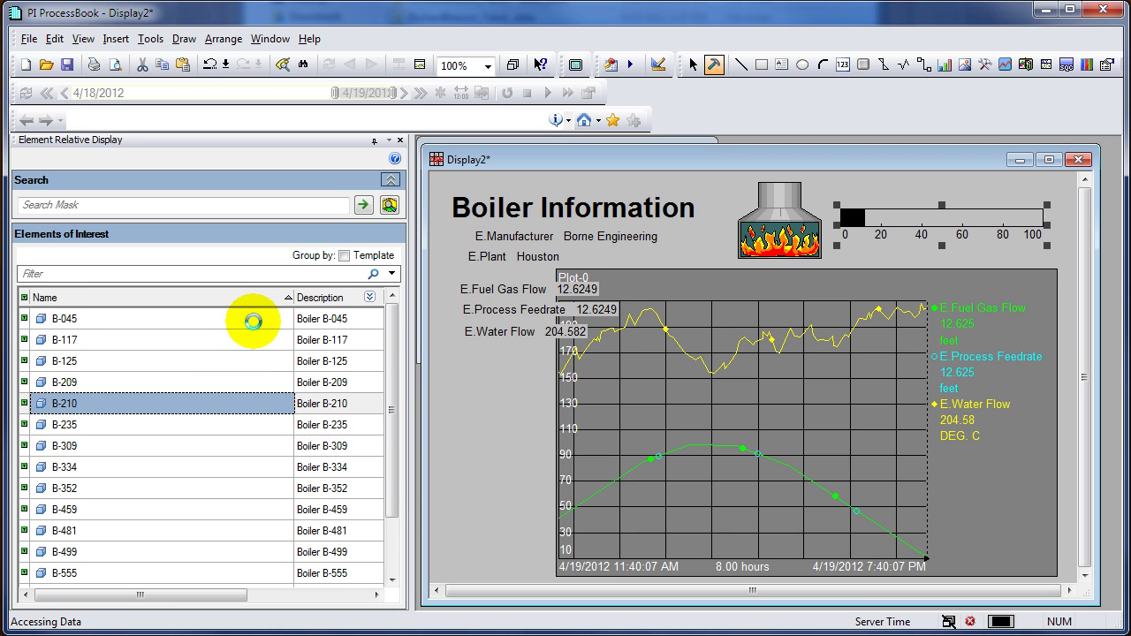
click(253, 320)
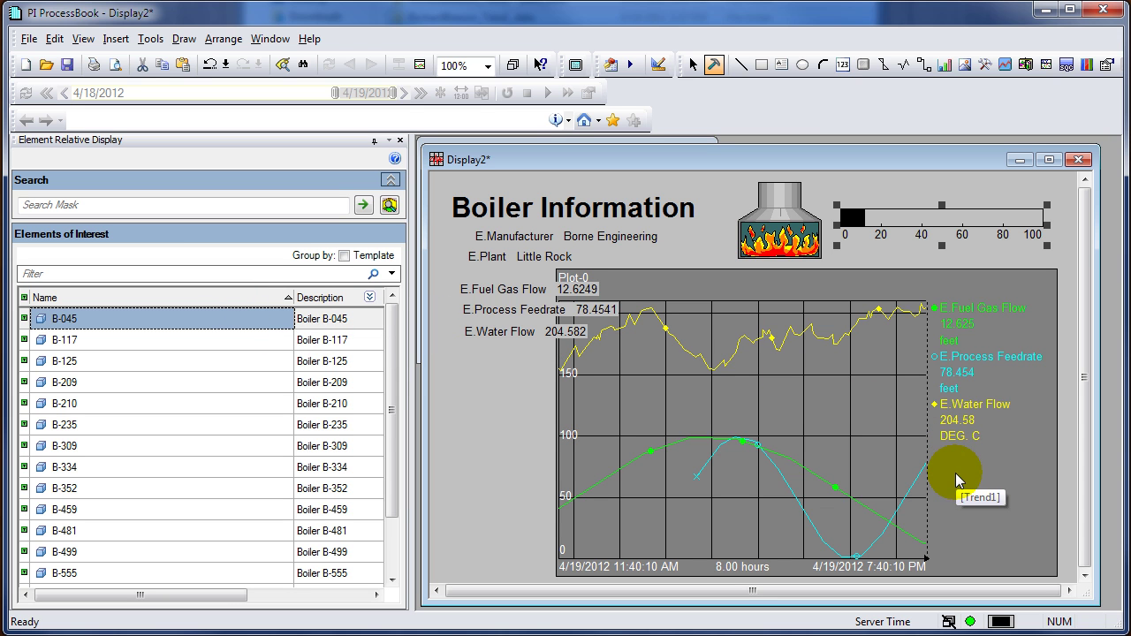
In the trend definition, choose an AF2 source and browse NuGreen > Houston > Cracking Process equipment.
double_click(818, 375)
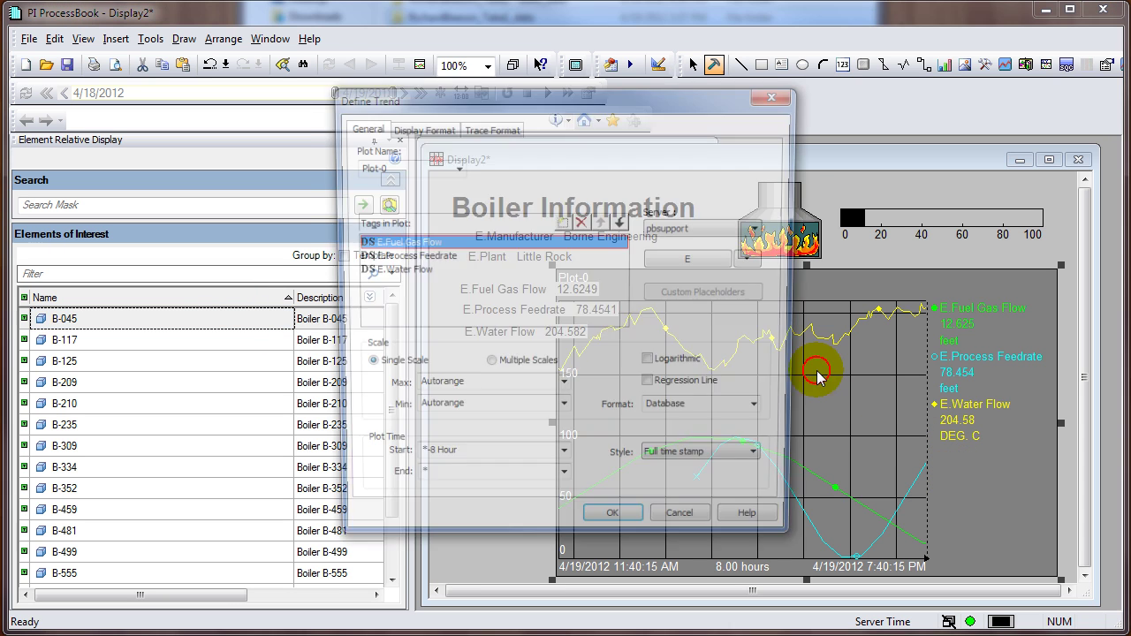
click(755, 260)
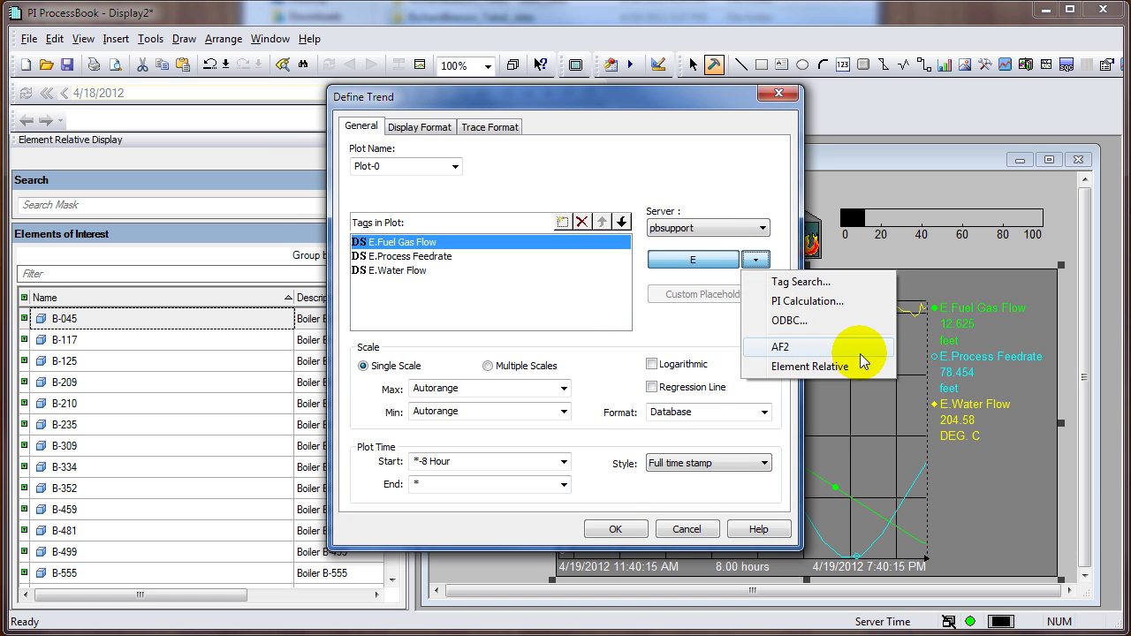
click(862, 354)
click(474, 247)
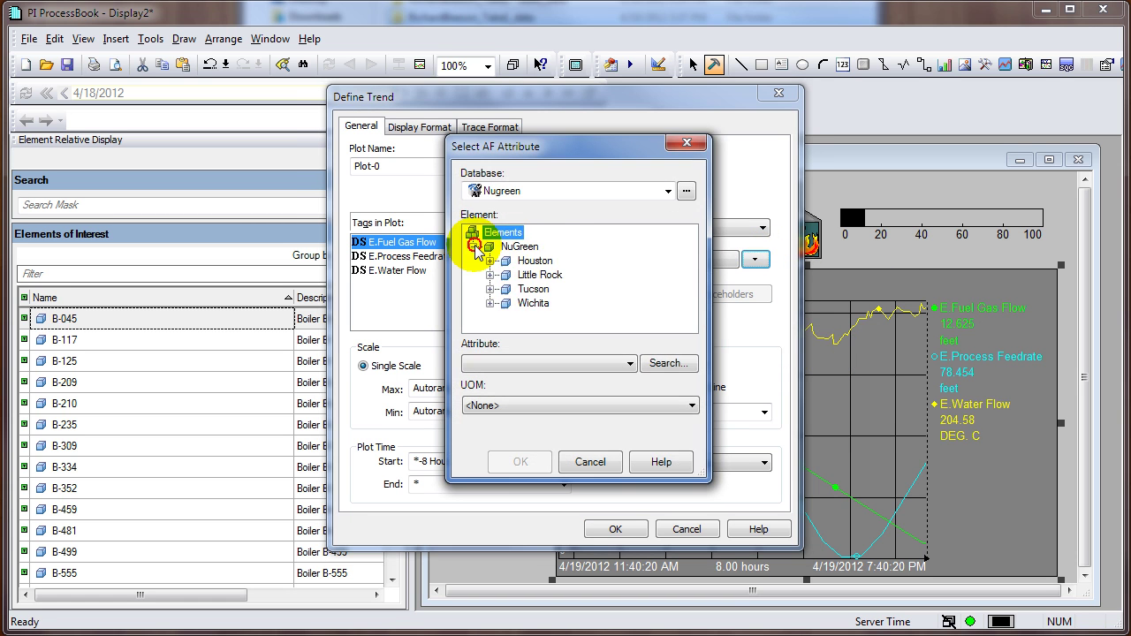
click(490, 262)
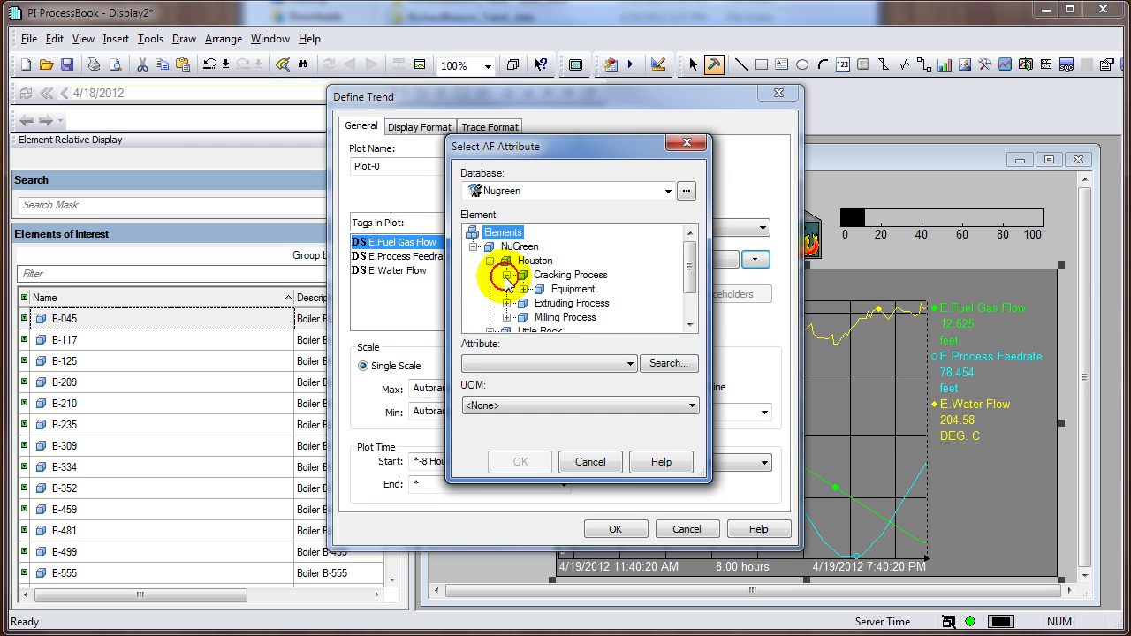
click(522, 289)
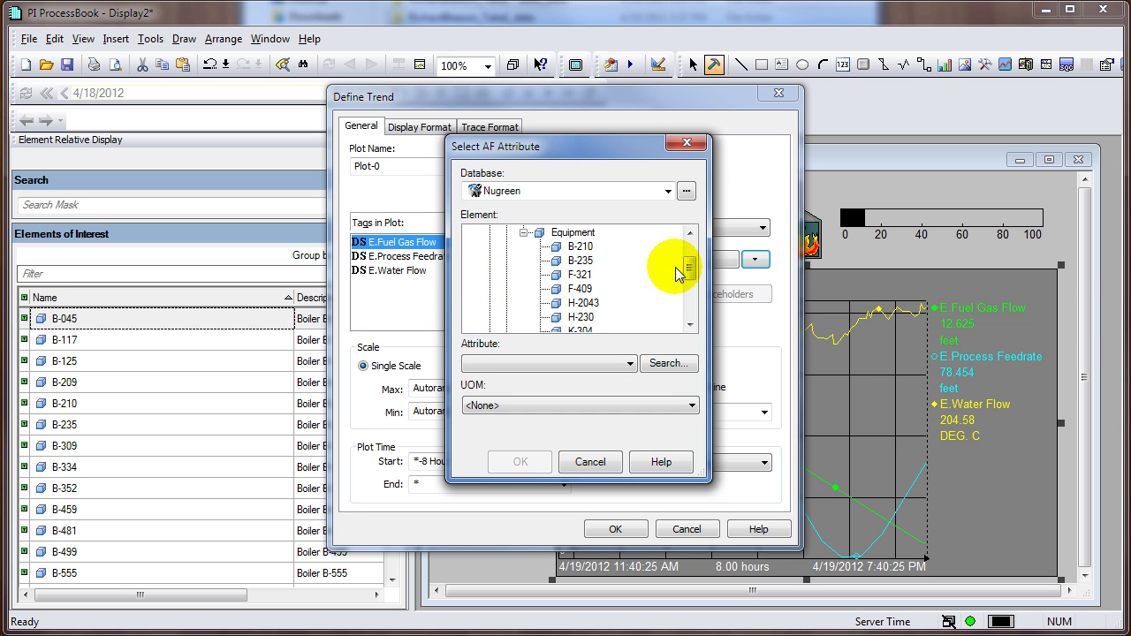
drag(690, 267, 692, 246)
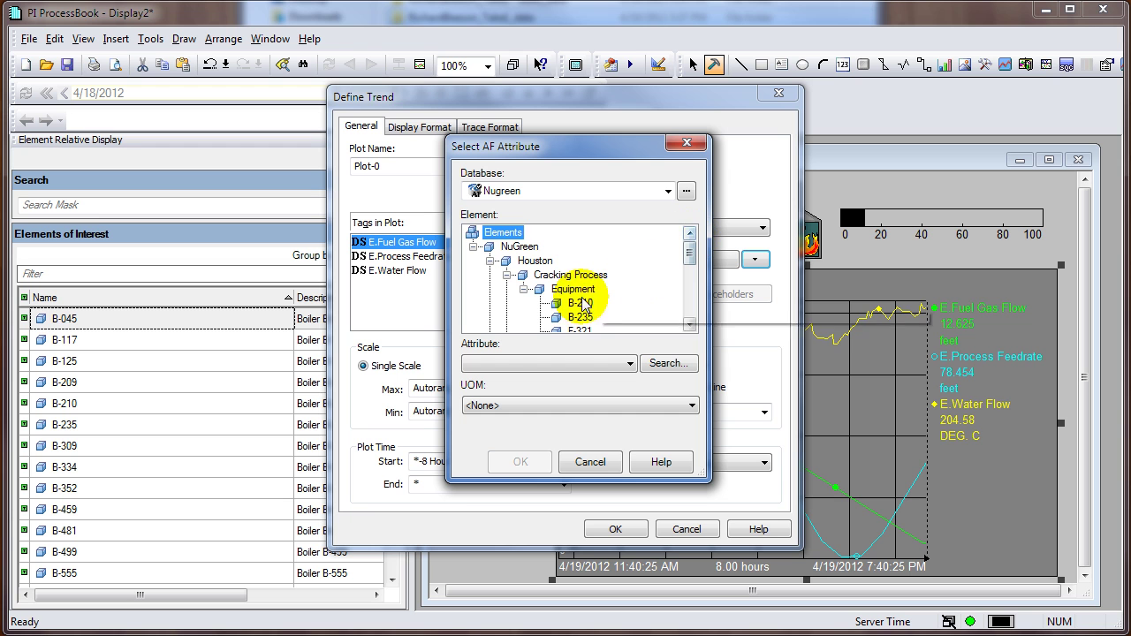
Add the Water Flow attribute as a fixed trace and apply the trend changes.
click(583, 364)
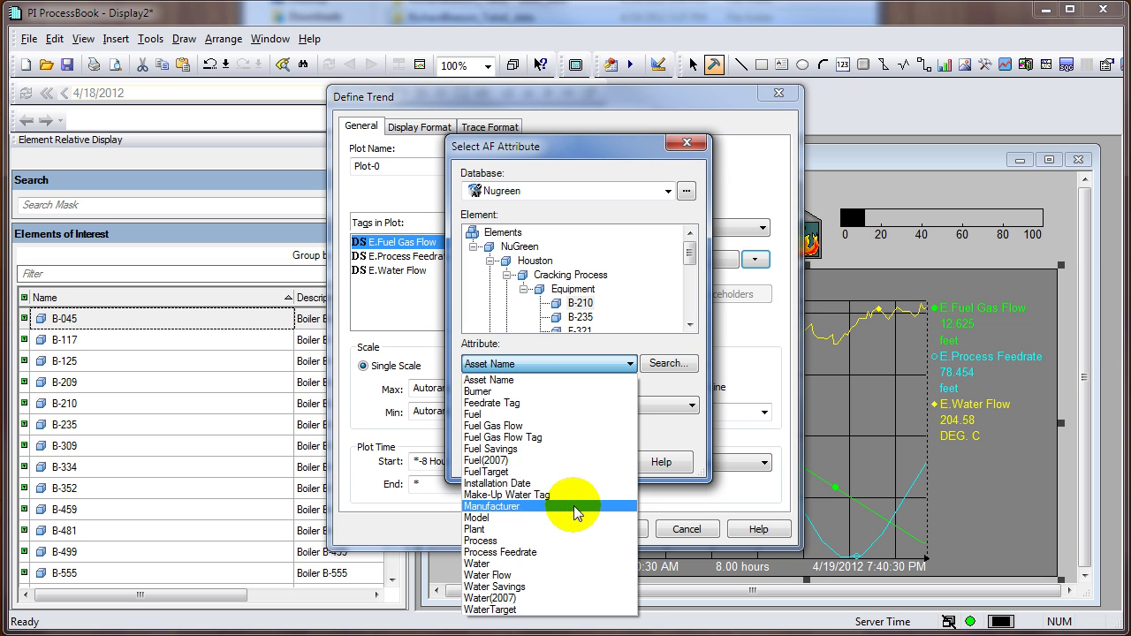
click(565, 575)
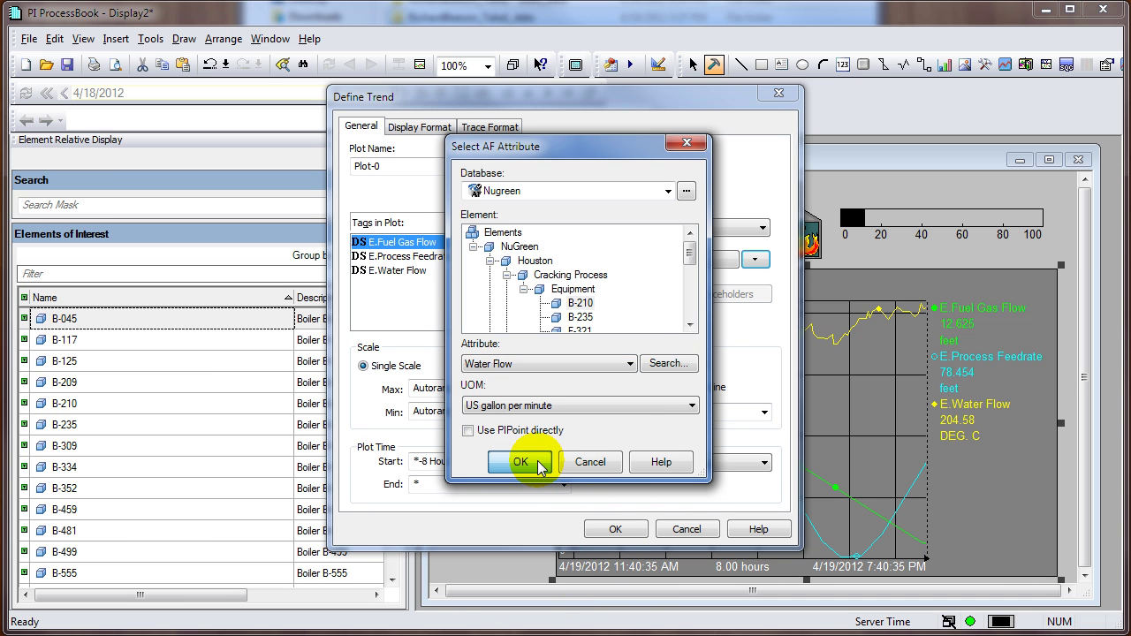
click(521, 462)
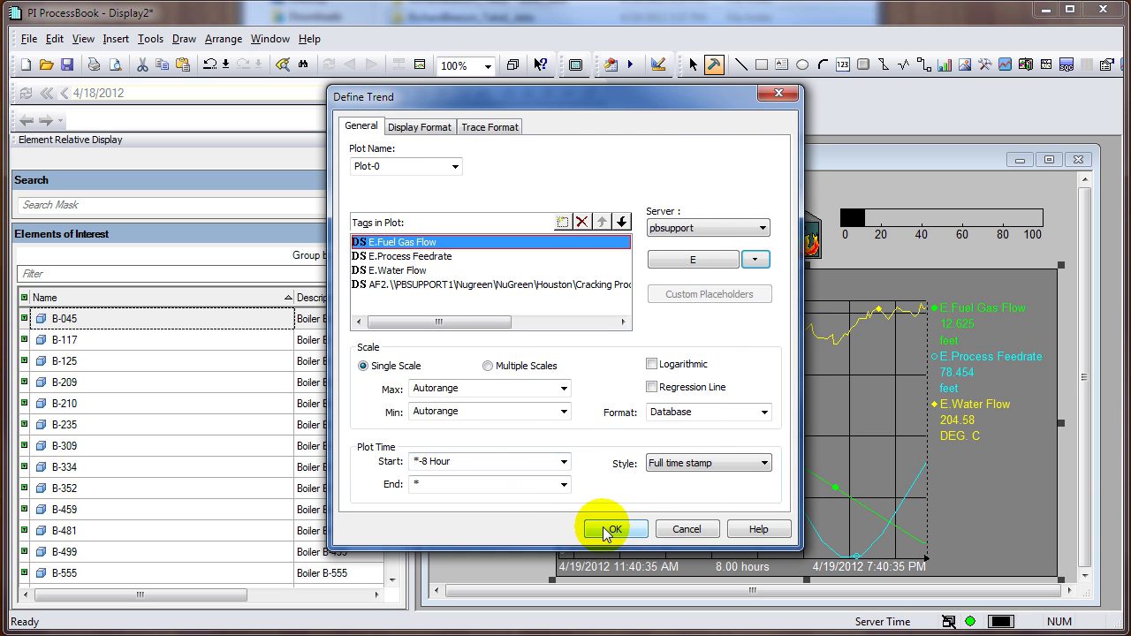
click(583, 285)
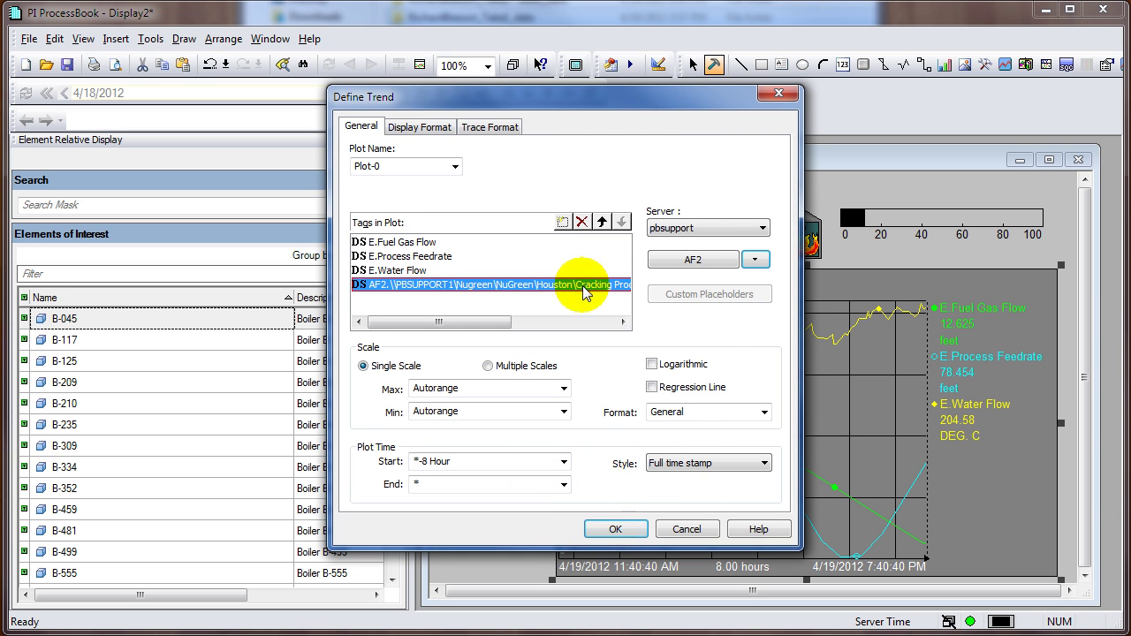
click(604, 526)
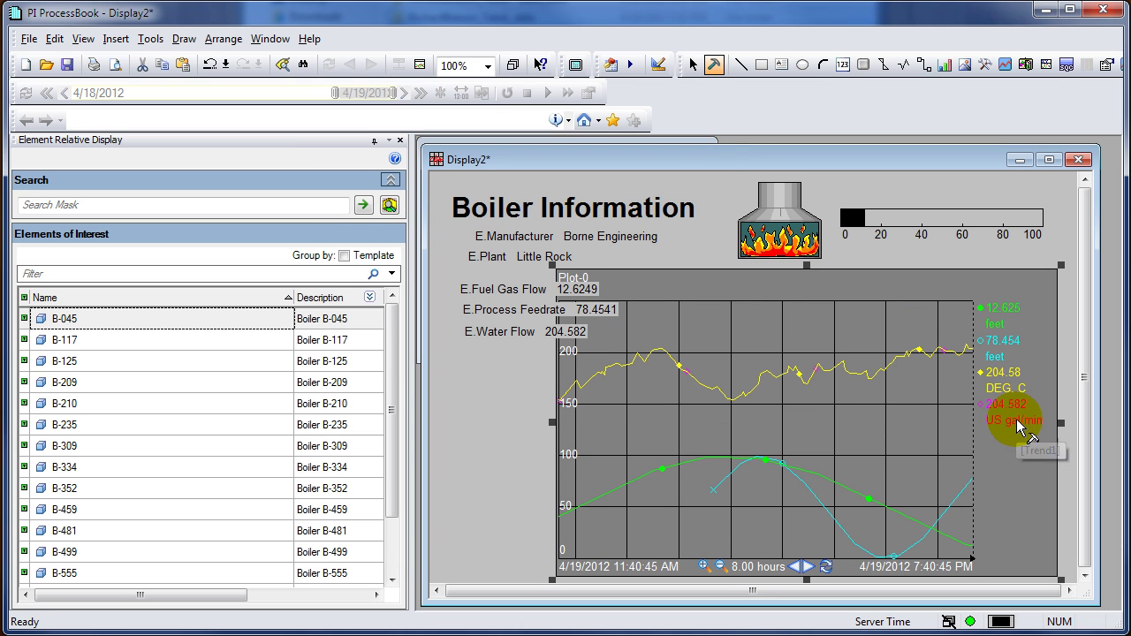
Move to boiler B-117 and open the horizontal bar's settings to rescale it 0–200.
key(Down)
click(857, 216)
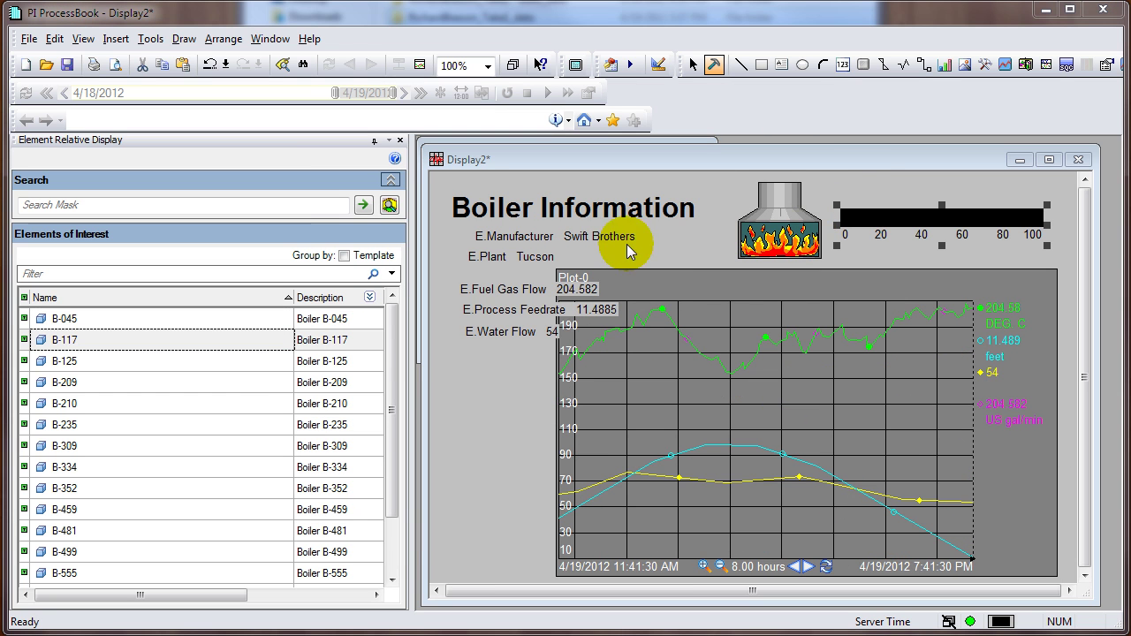
double_click(858, 216)
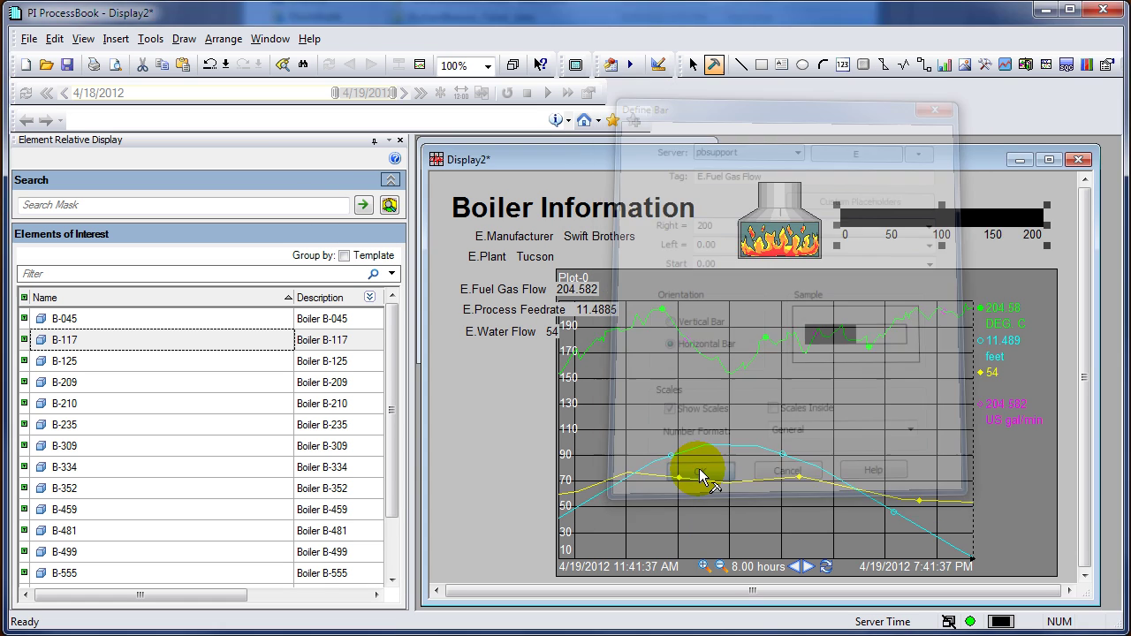
Cycle the display through boilers B-045 to B-499, checking the Water Flow trace stays fixed.
click(249, 320)
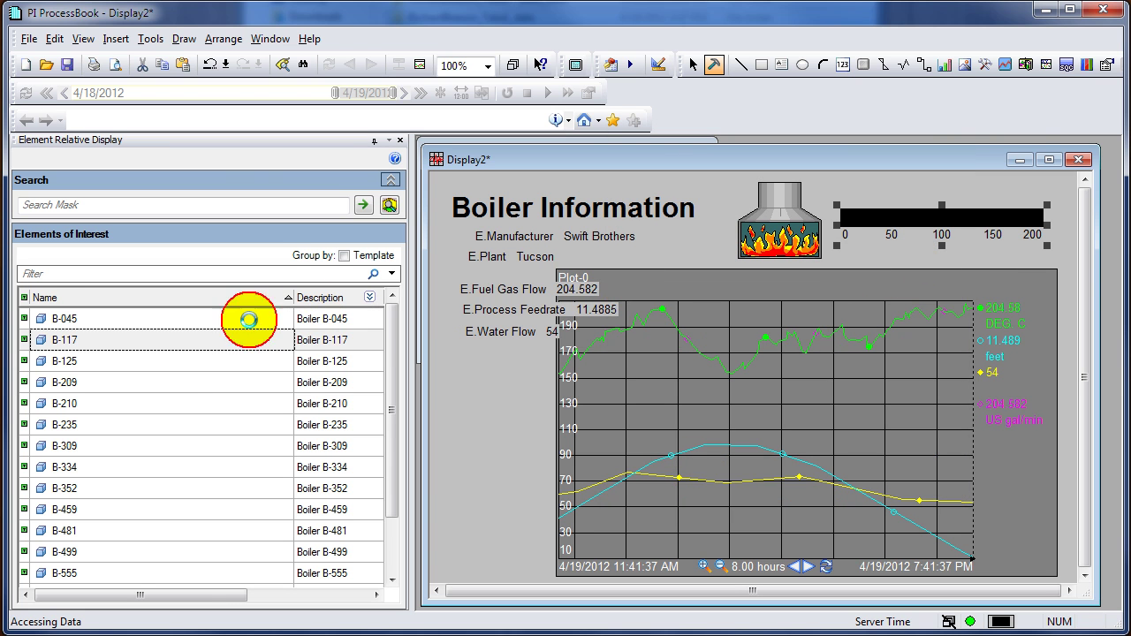
click(235, 362)
click(224, 387)
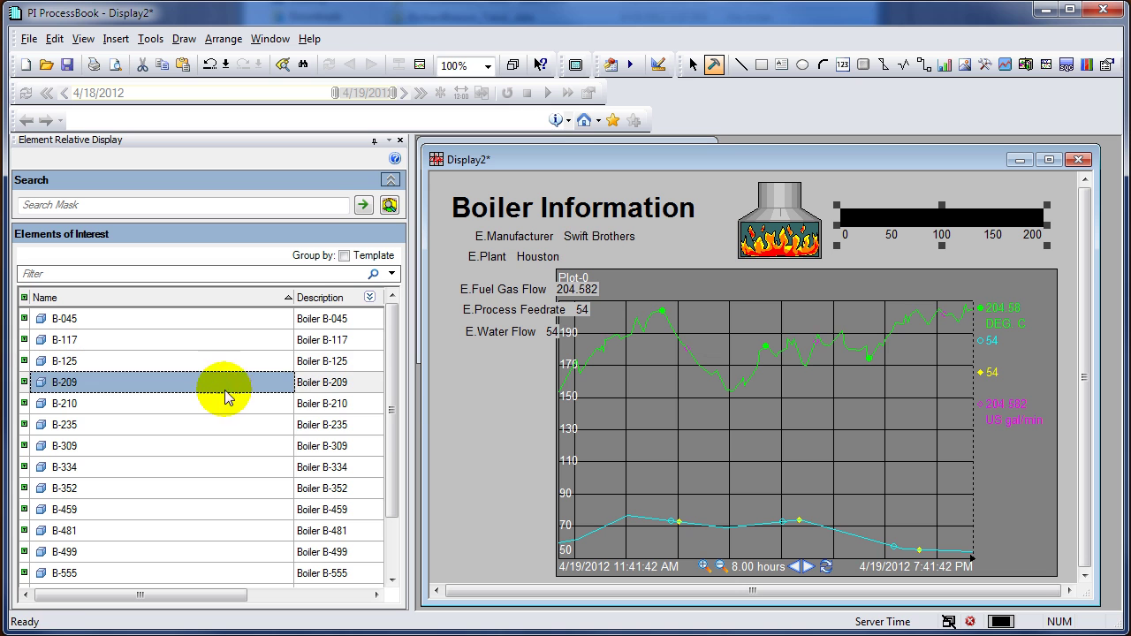
click(216, 405)
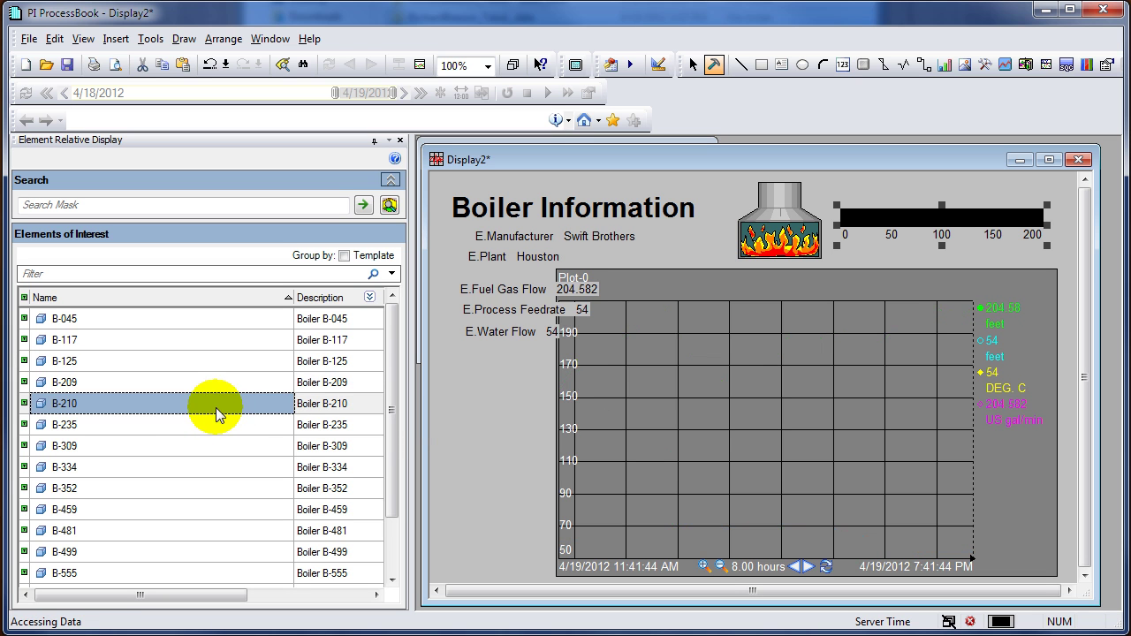
click(208, 429)
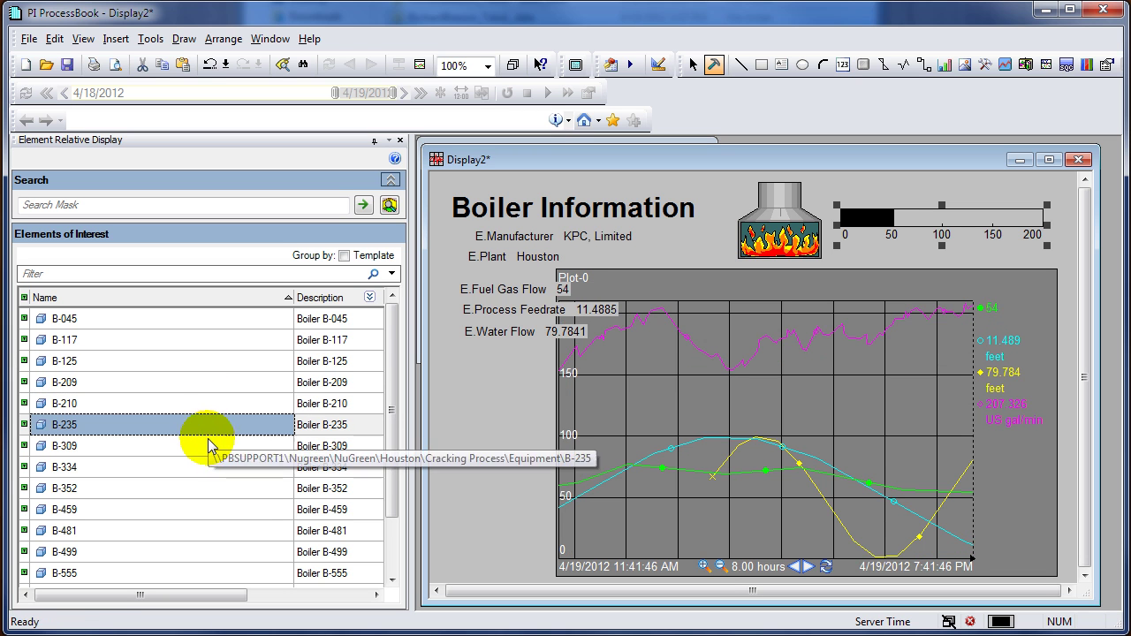
click(204, 453)
click(204, 473)
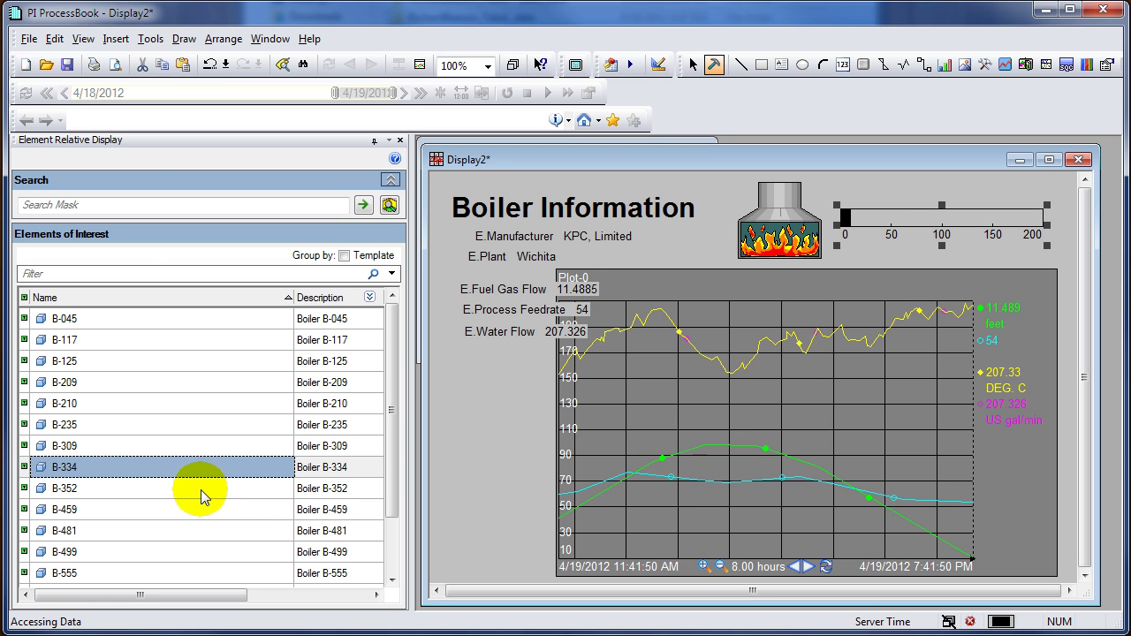
click(201, 490)
click(196, 511)
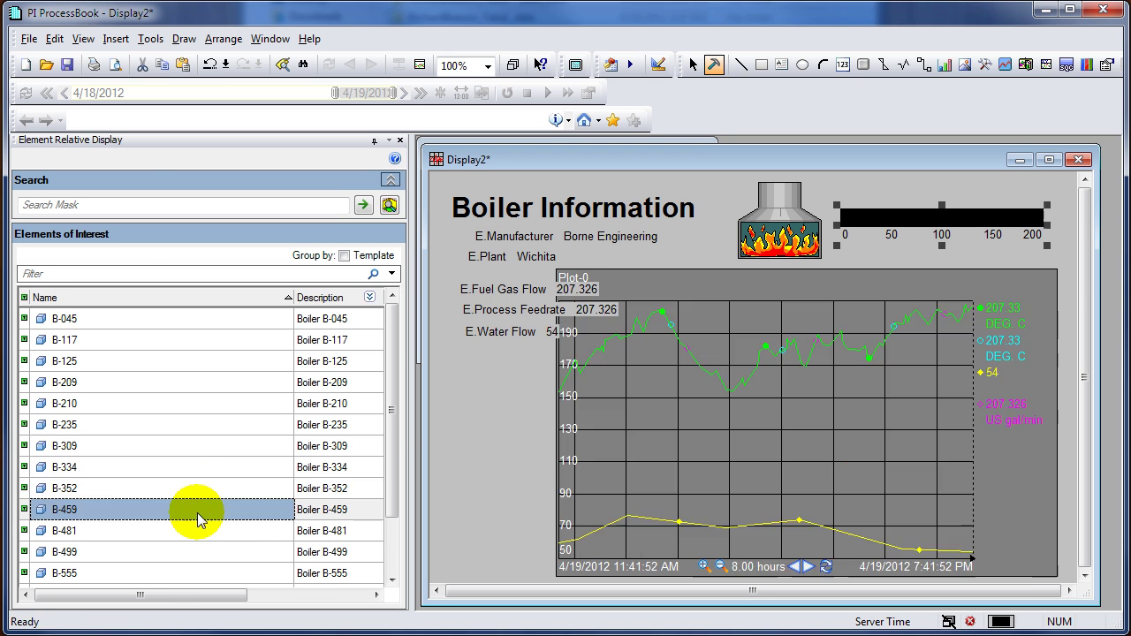
click(190, 530)
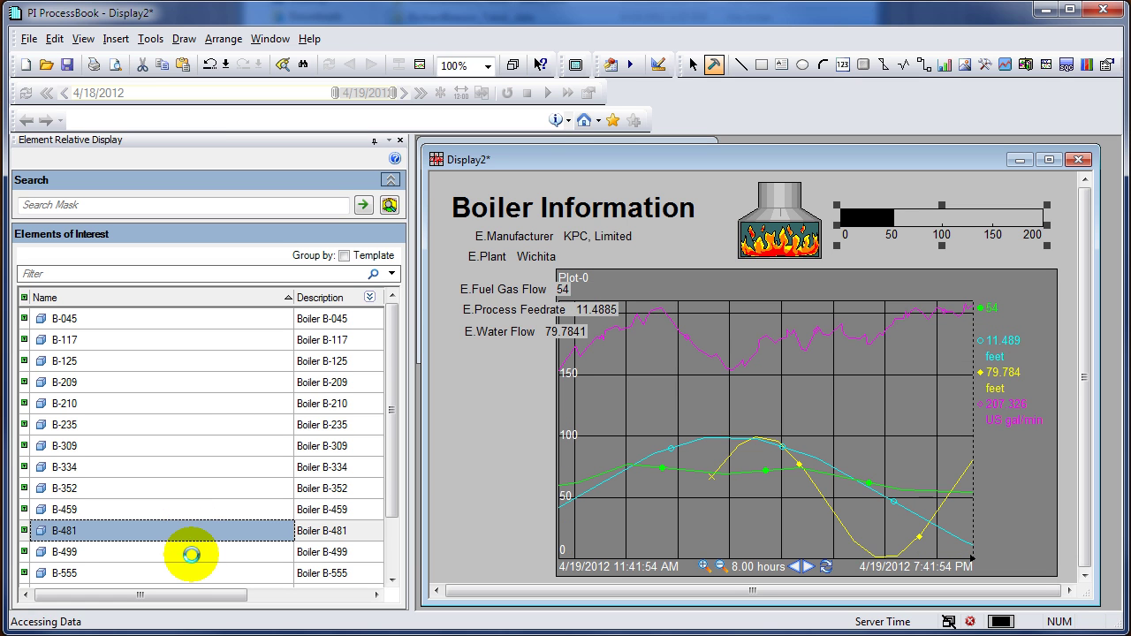
click(194, 552)
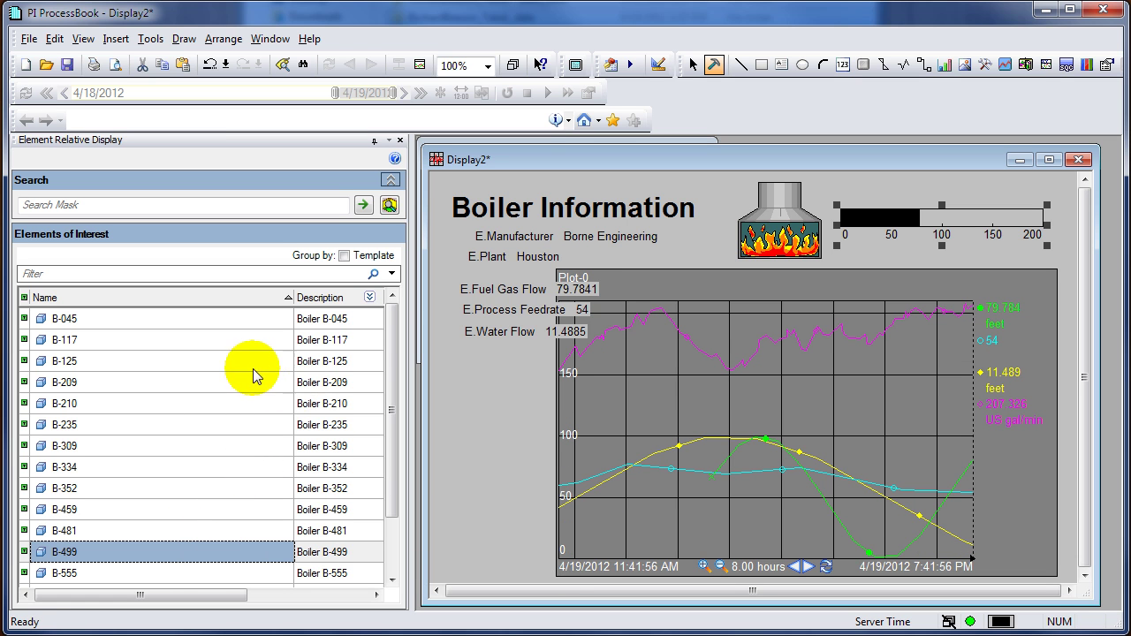